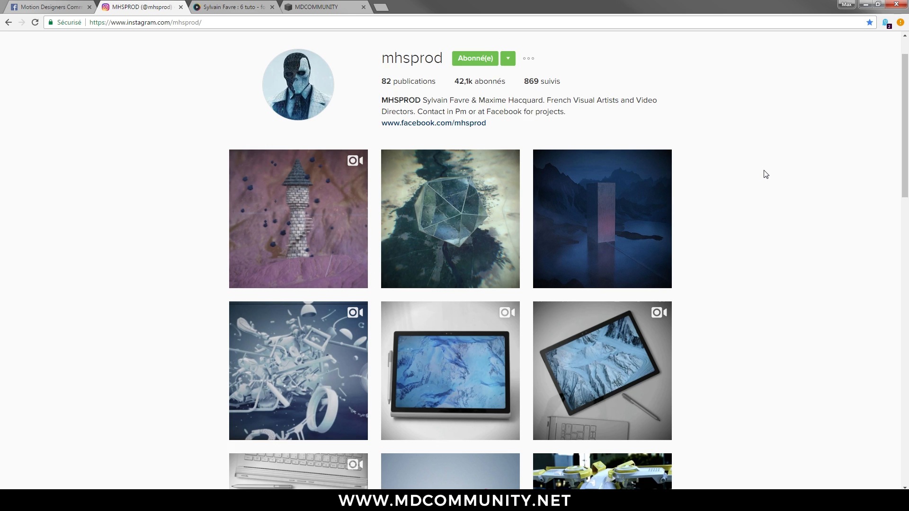
- Browse the mhsprod Instagram profile and view the Knowledge Cube artwork post
scroll(765, 174, "down", 9)
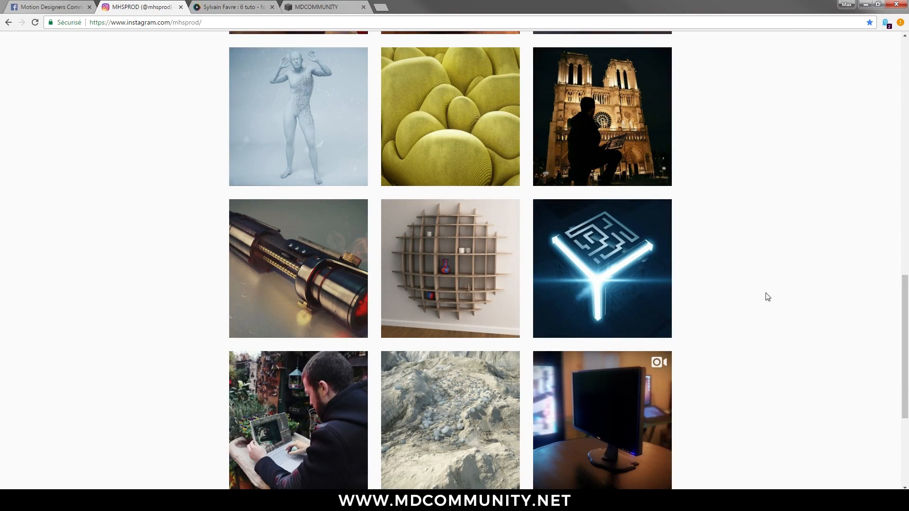
left_click(611, 230)
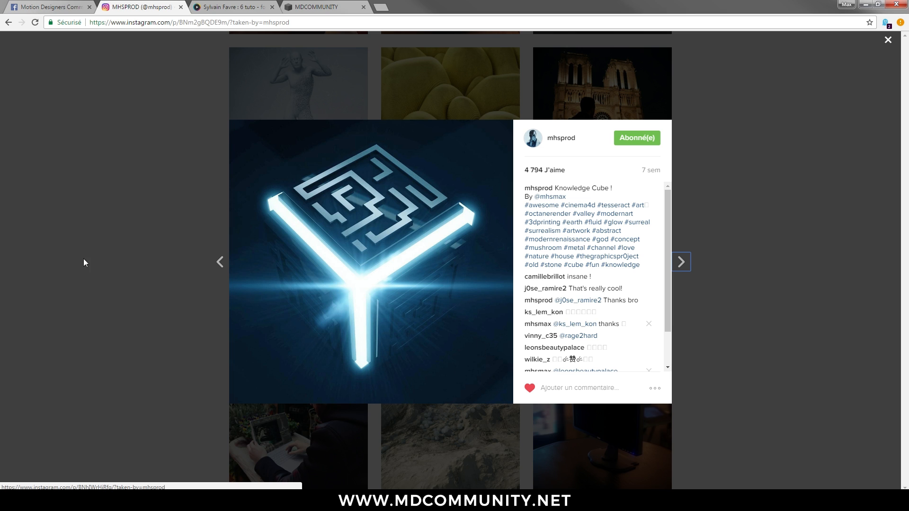
left_click(73, 209)
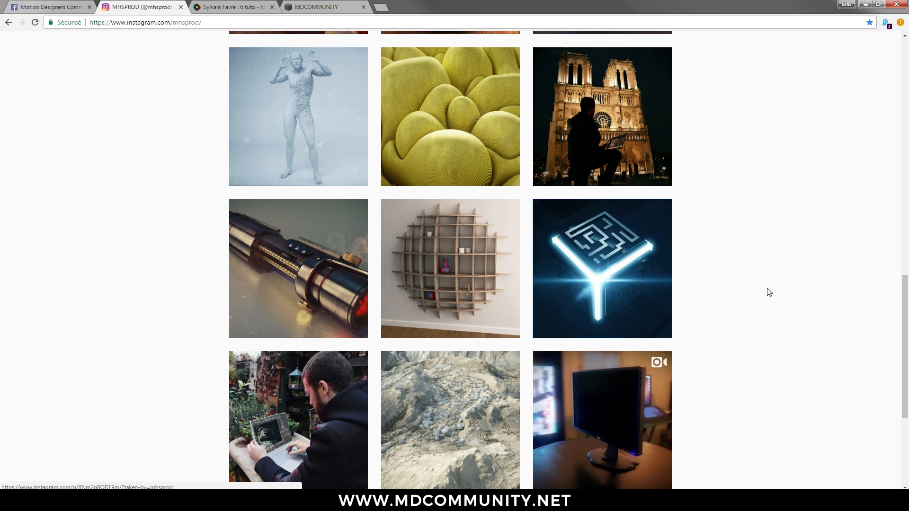
scroll(772, 305, "up", 3)
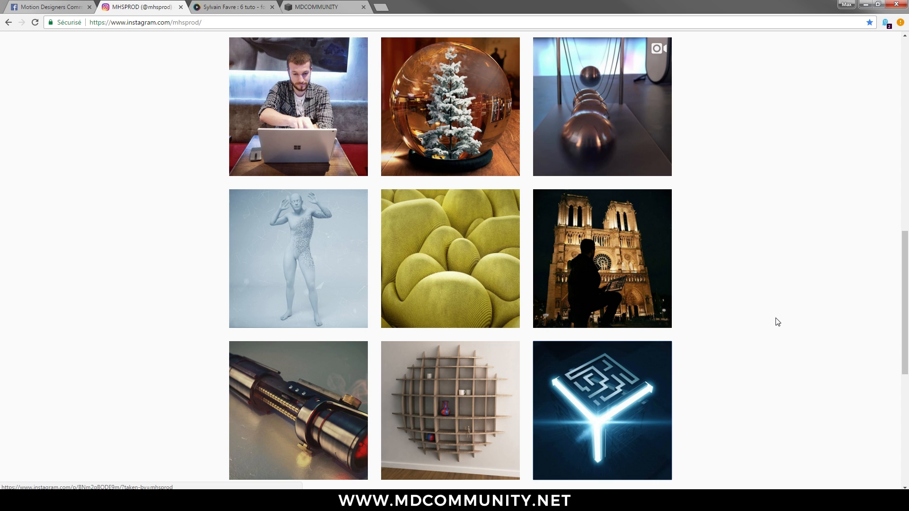
scroll(776, 319, "up", 13)
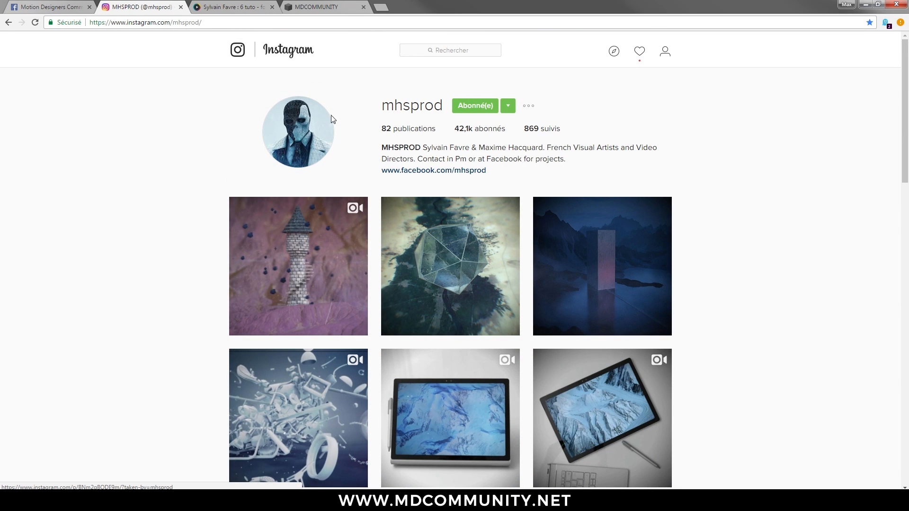
- Switch to the Motion Designers Community Facebook group and look through its recent posts
left_click(56, 8)
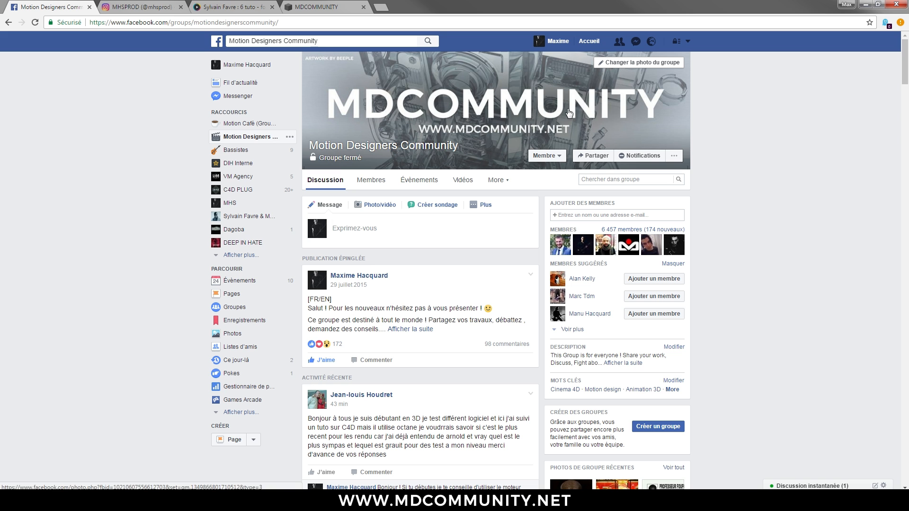
scroll(457, 193, "down", 20)
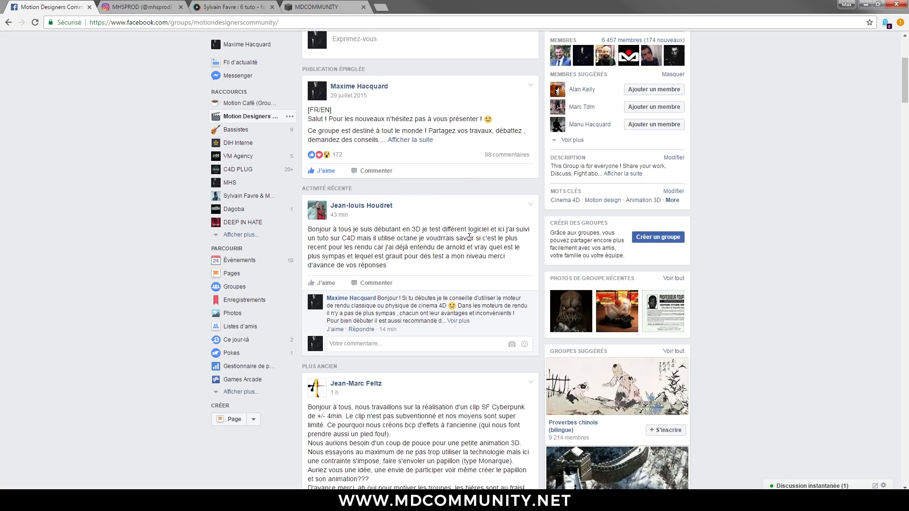
scroll(471, 264, "down", 12)
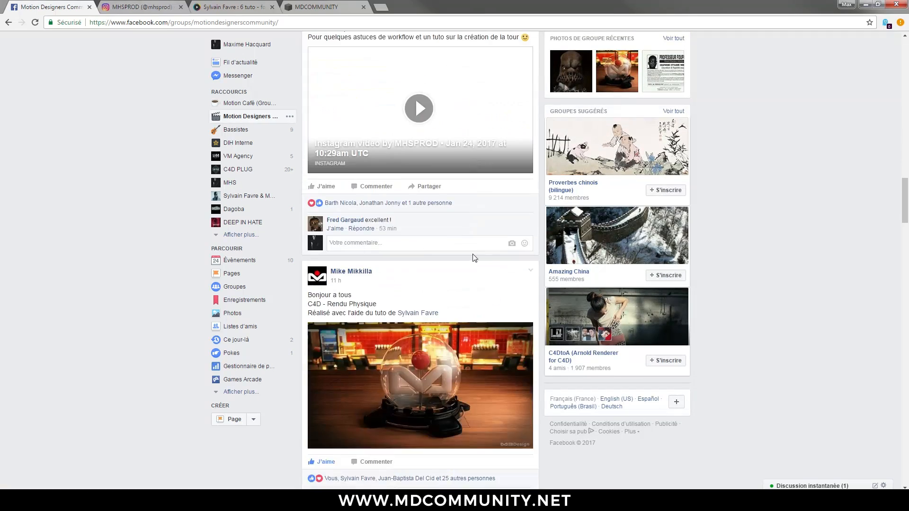
scroll(480, 261, "down", 4)
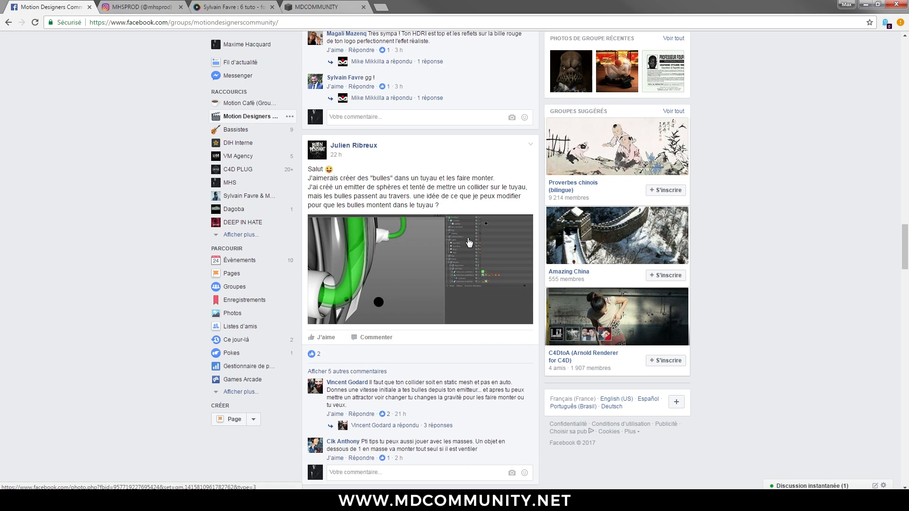
scroll(466, 268, "down", 4)
scroll(464, 270, "down", 20)
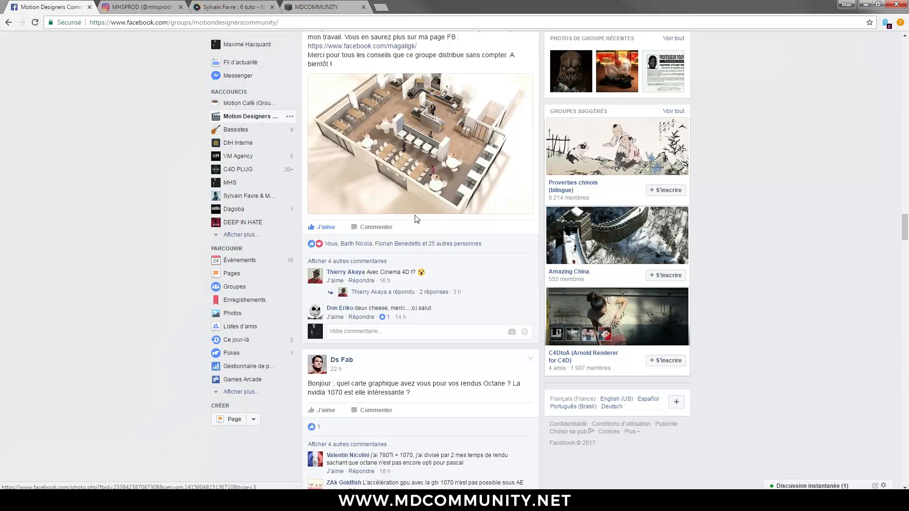
scroll(452, 304, "up", 7)
scroll(452, 304, "up", 20)
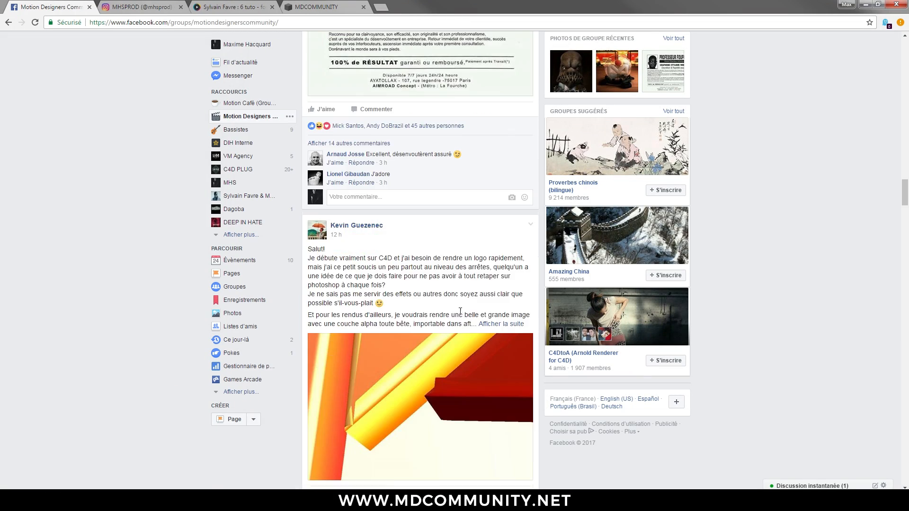
scroll(436, 309, "up", 15)
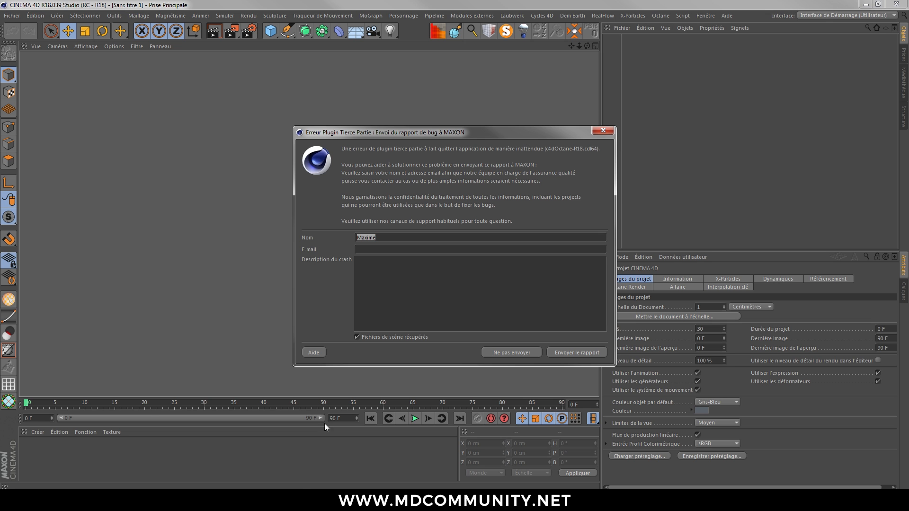
- In Cinema 4D, dismiss the plugin crash report without sending it
left_click(497, 351)
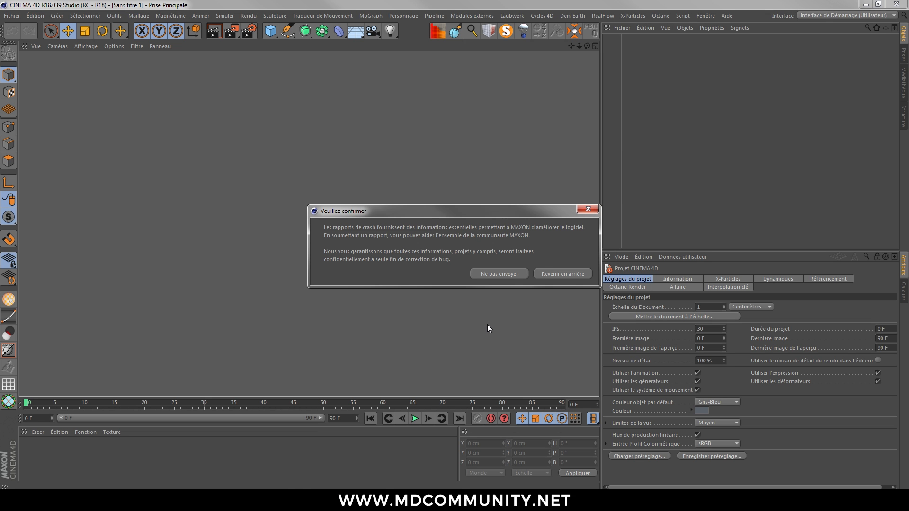
left_click(498, 274)
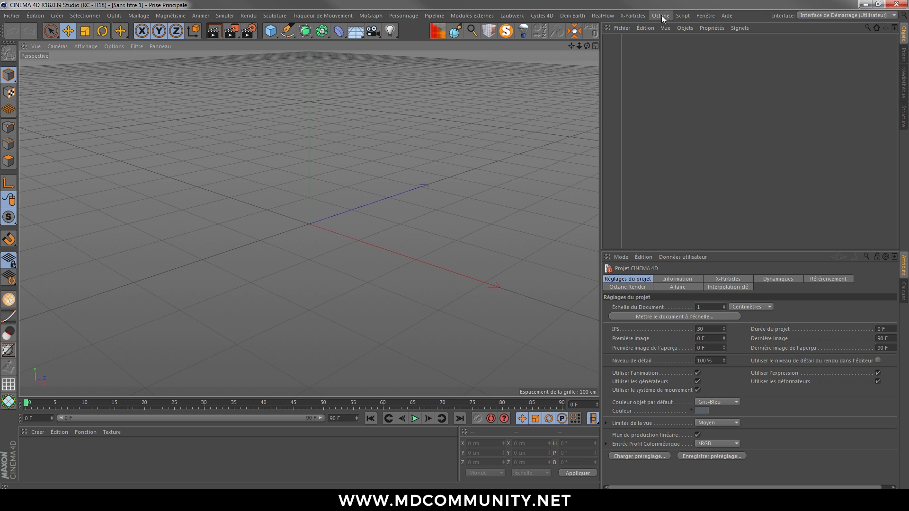
left_click(294, 194)
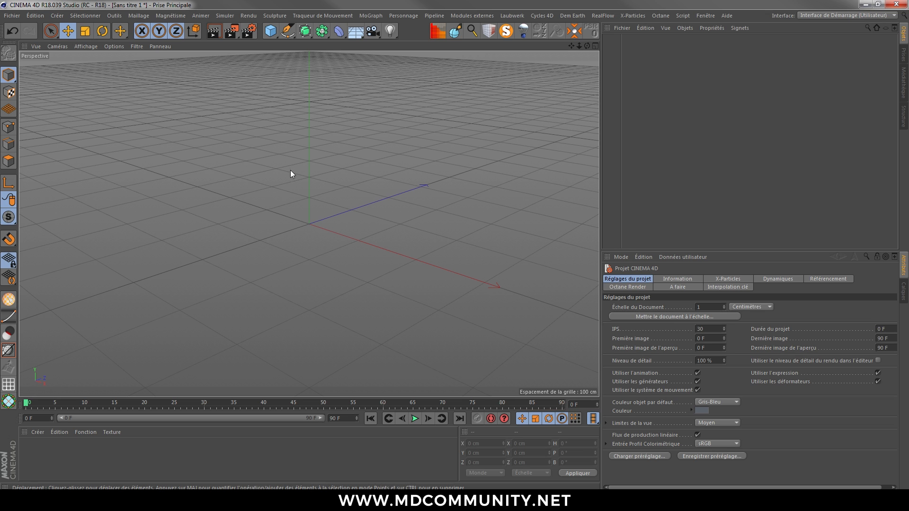
- Add a plane primitive to the scene and set the viewport display to Gouraud shading with lines
left_click(268, 33)
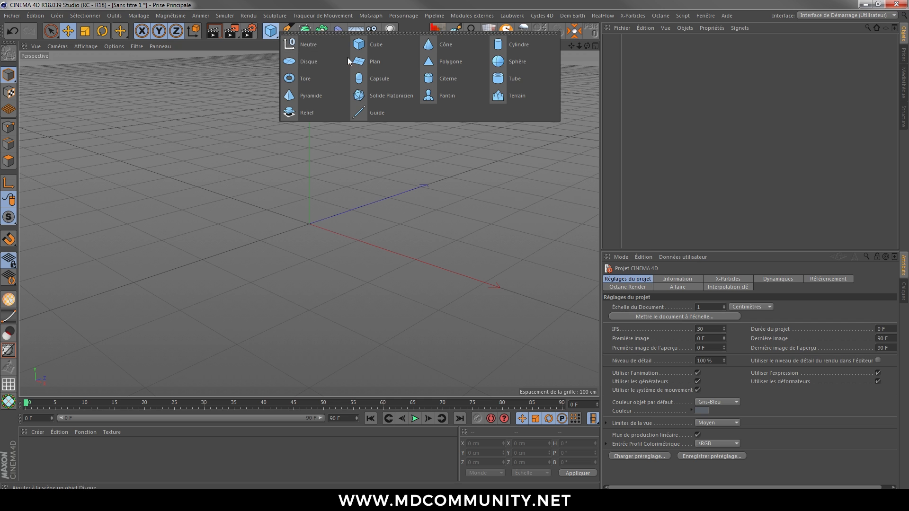
left_click(368, 59)
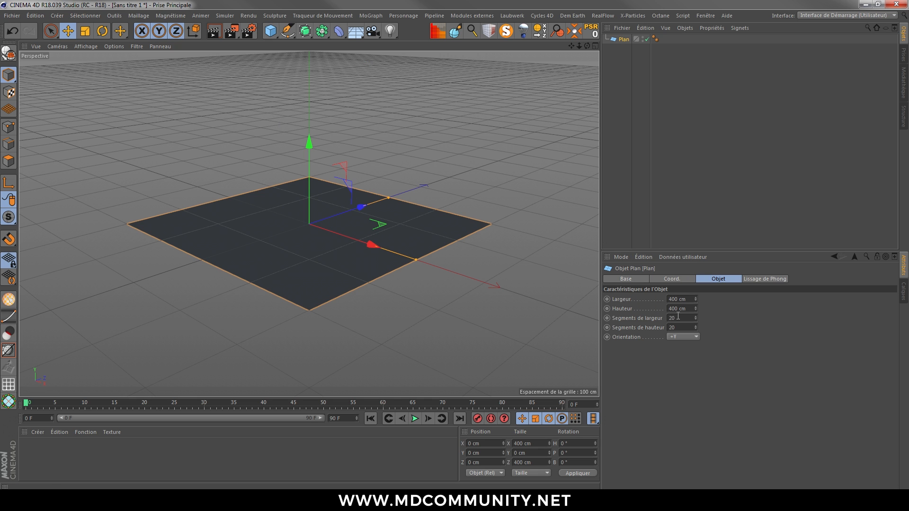
left_click(58, 46)
mouse_move(86, 46)
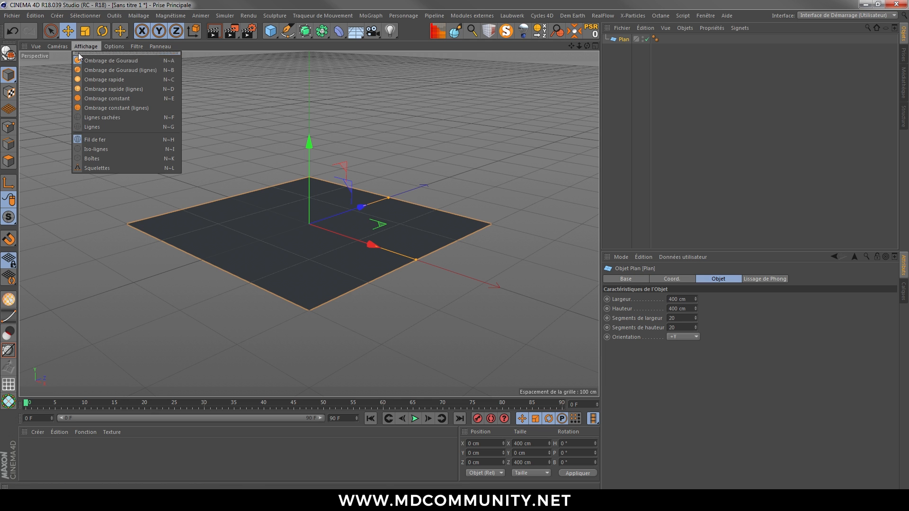
left_click(109, 69)
- Set the plane's width segments and height segments to 1 each
double_click(674, 318)
type("1")
key("Tab")
type("1")
key("Return")
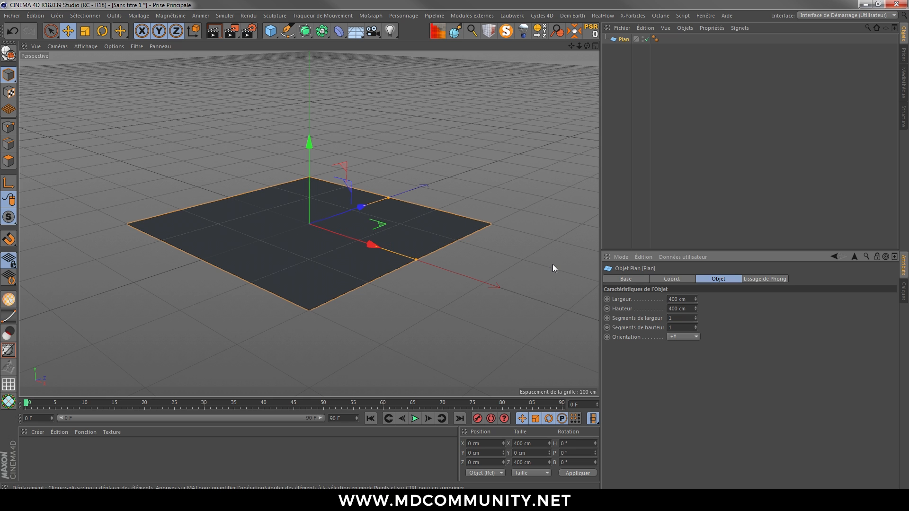
- Set the plane's width and height to 1000 cm each
double_click(678, 299)
type("1000")
key("Tab")
type("1000")
key("Return")
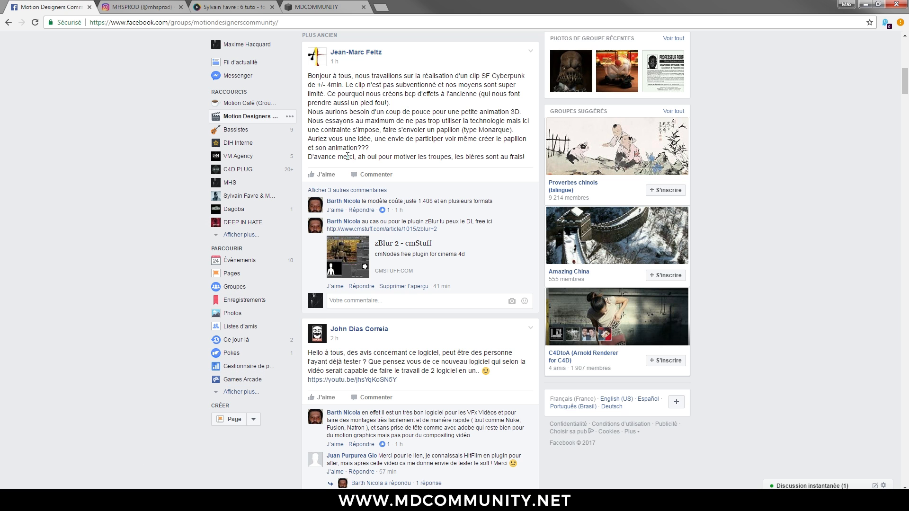
- Switch to the browser and look at the maze cube artwork on Instagram again as a reference
left_click(152, 5)
scroll(738, 300, "down", 15)
left_click(635, 278)
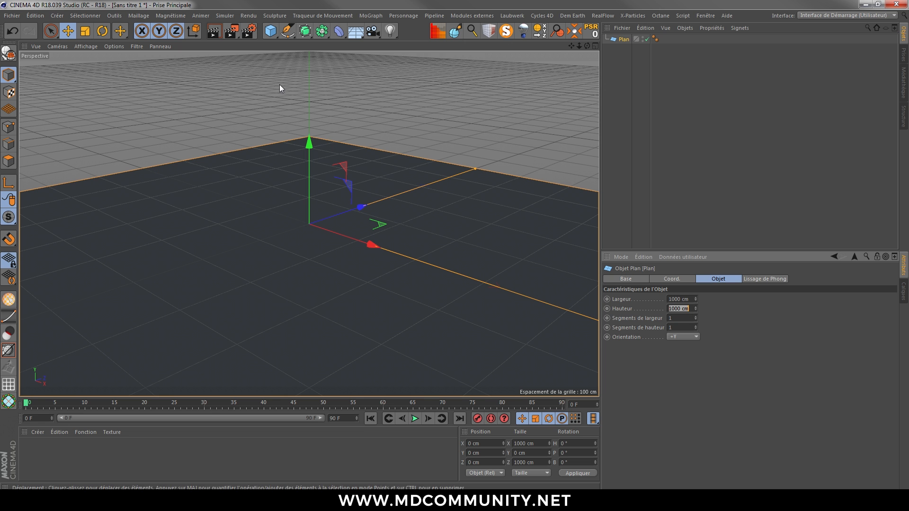
- In Cinema 4D, add a cube primitive at the centre of the plane, undoing a trial upward move
left_click(271, 30)
left_click(381, 47)
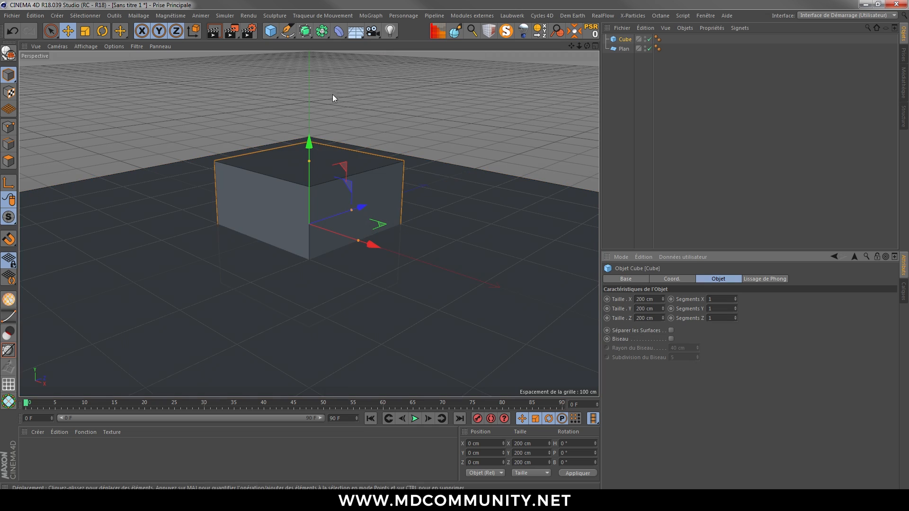
mouse_move(365, 312)
left_mouse_down("alt")
mouse_move(351, 261)
mouse_move(361, 308)
left_mouse_up("alt")
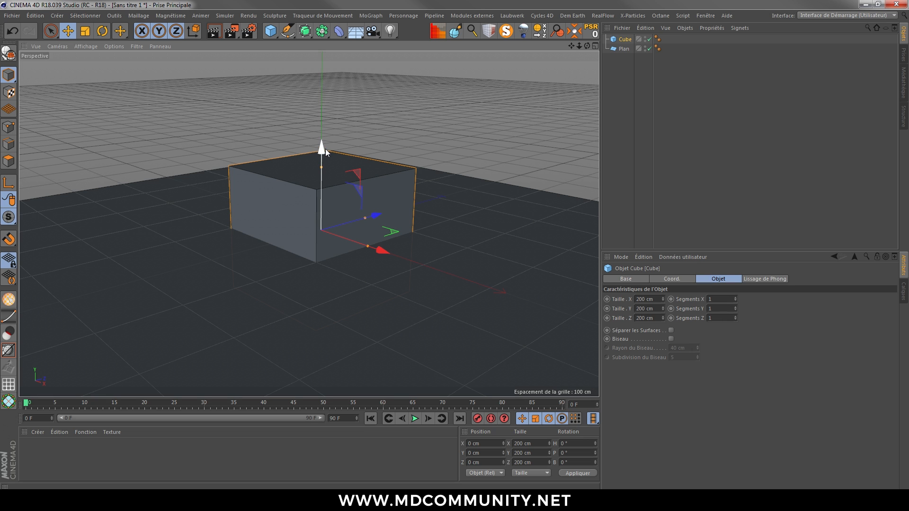
left_click_drag(320, 151, 313, 86)
key("ctrl+z")
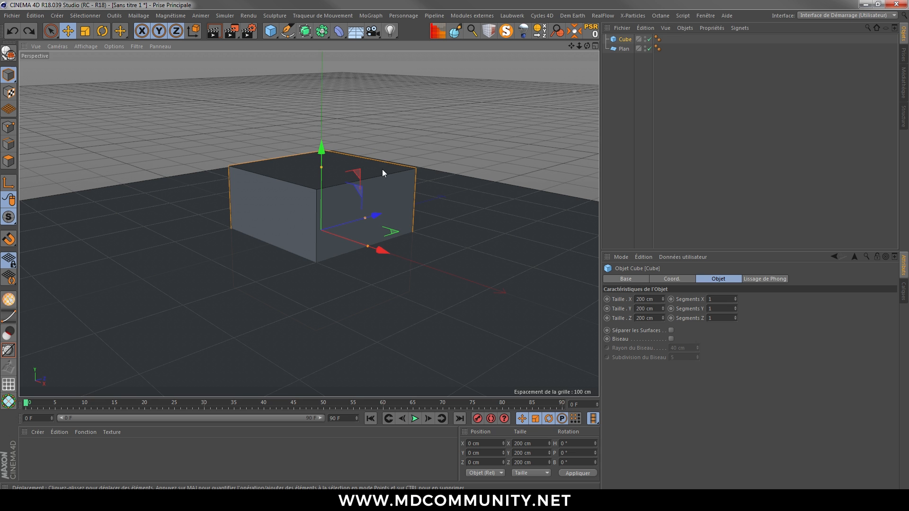
left_click_drag(358, 203, 358, 208, "alt")
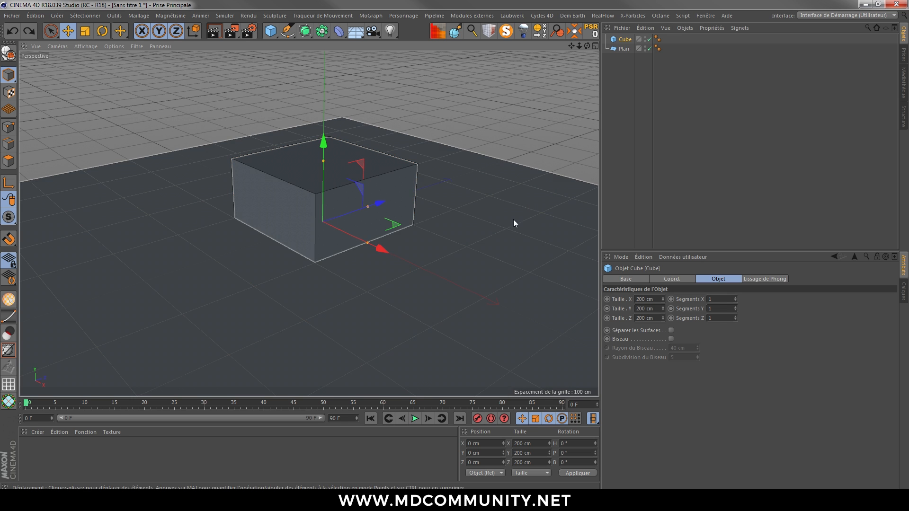
- Drop the cube onto the floor with the Drop It! script, leaving both subdivisions and the offset at 0
left_click(522, 37)
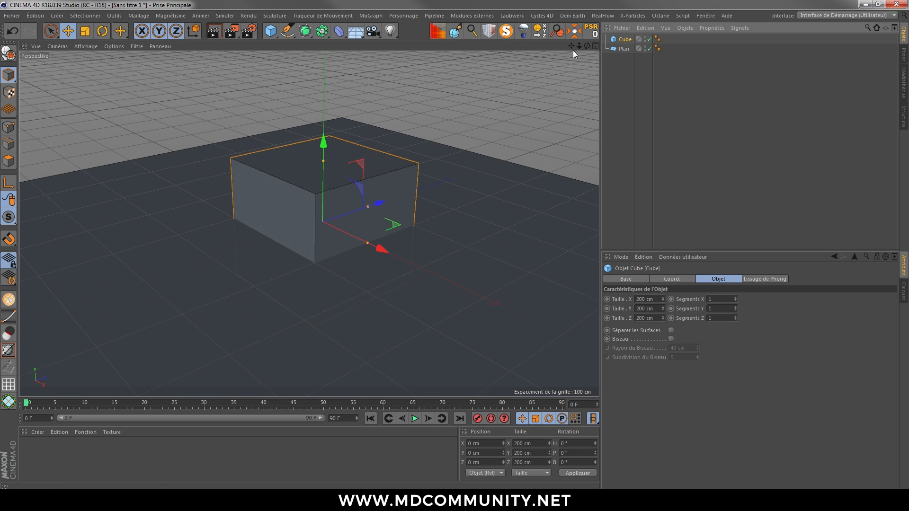
left_click(522, 31)
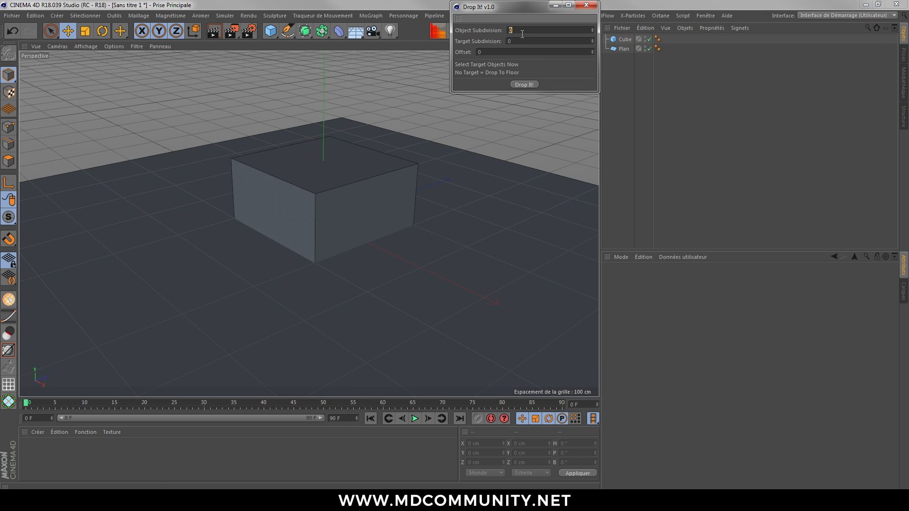
left_click(522, 84)
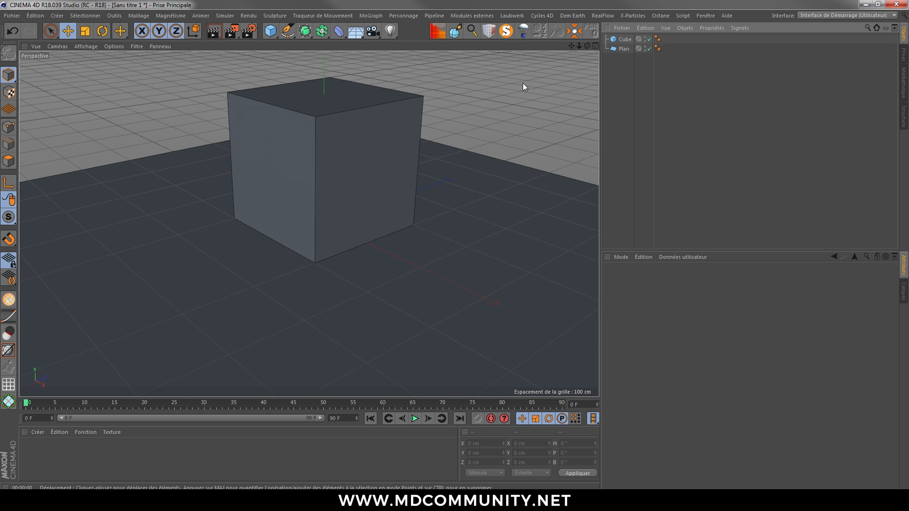
- Raise the cube well above the plane and drop it back to the floor with the Drop It! script
left_click_drag(335, 234, 444, 137)
key("ctrl+z")
scroll(345, 183, "down", 3)
left_click_drag(344, 180, 339, 158)
key("ctrl+z")
left_click(329, 127)
left_click_drag(336, 87, 337, 46)
left_click(524, 31)
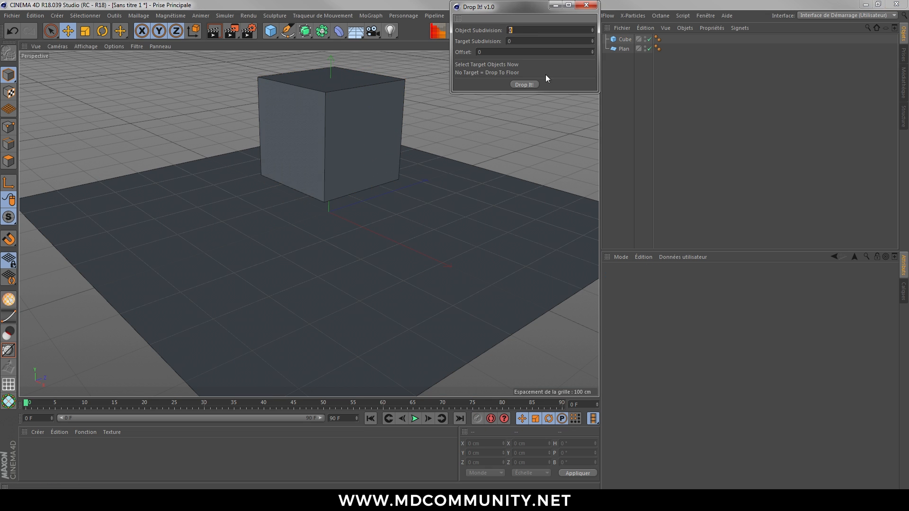
left_click(527, 81)
- Examine from several angles how the cube's base rests on the plane
left_click_drag(283, 178, 280, 222, "alt")
scroll(335, 222, "up", 5)
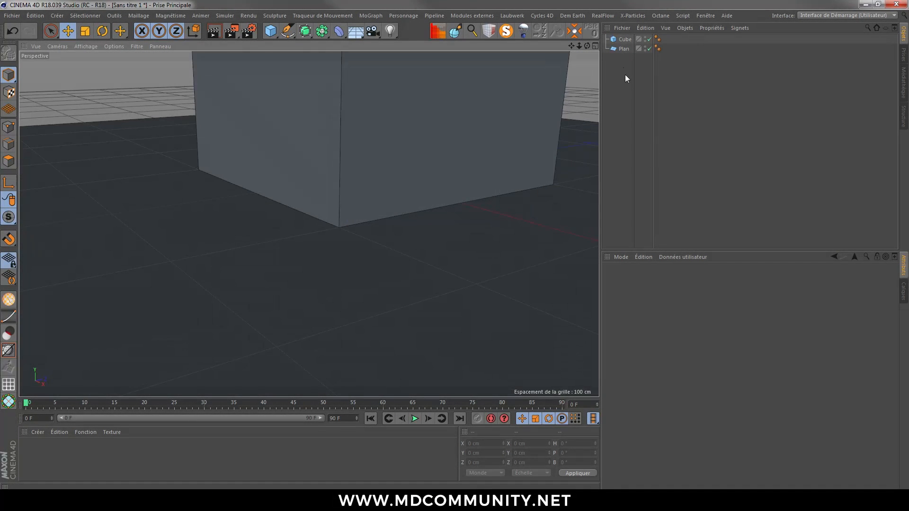
left_click(619, 48)
scroll(394, 263, "down", 5)
left_click_drag(393, 263, 343, 212, "alt")
scroll(391, 274, "up", 5)
left_click(625, 39)
left_click_drag(289, 203, 307, 195, "alt")
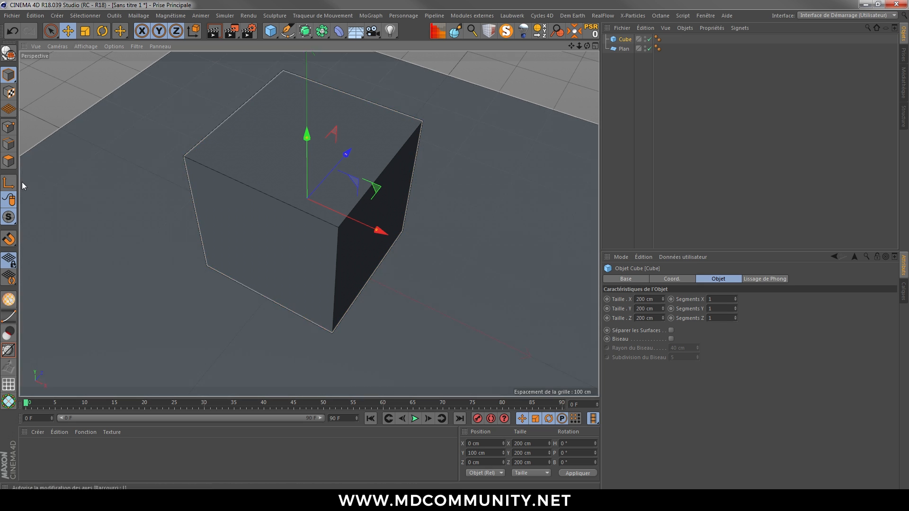
left_click_drag(336, 238, 312, 233, "alt")
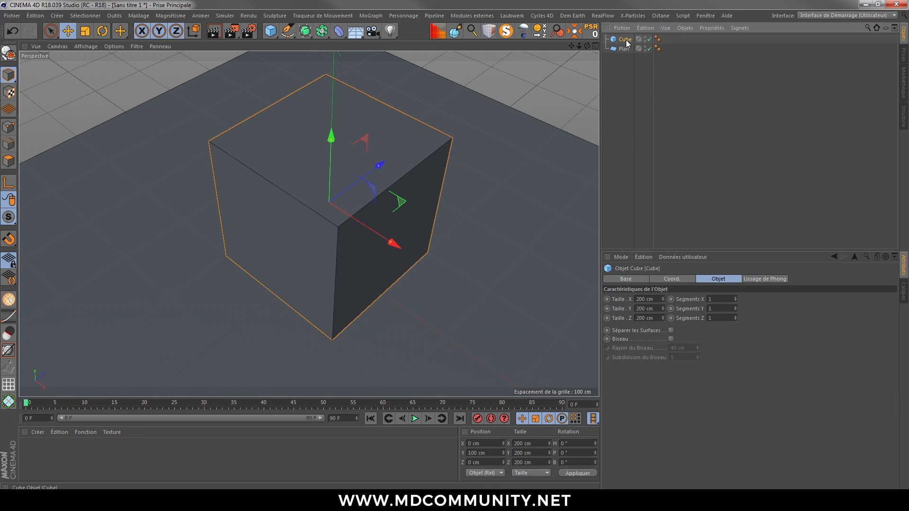
- Convert the cube to an editable polygon object and select its top face in polygon mode
key("c")
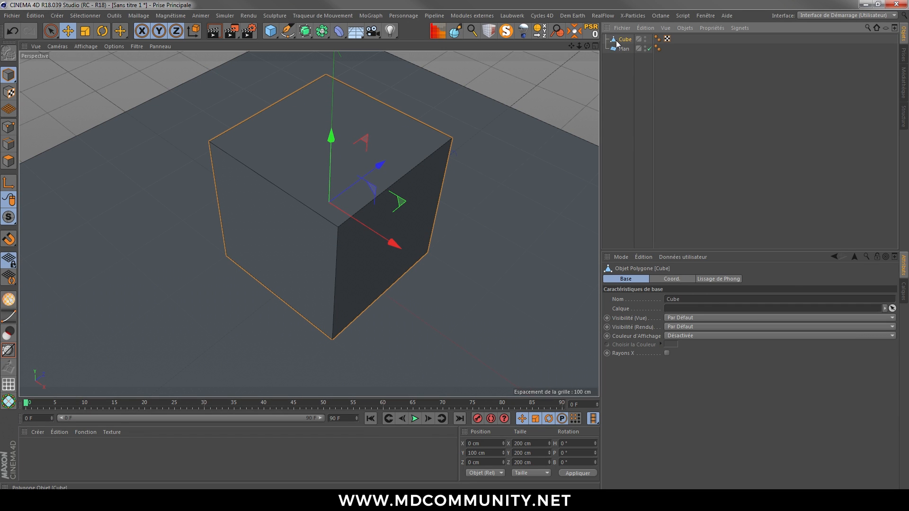
left_click(8, 160)
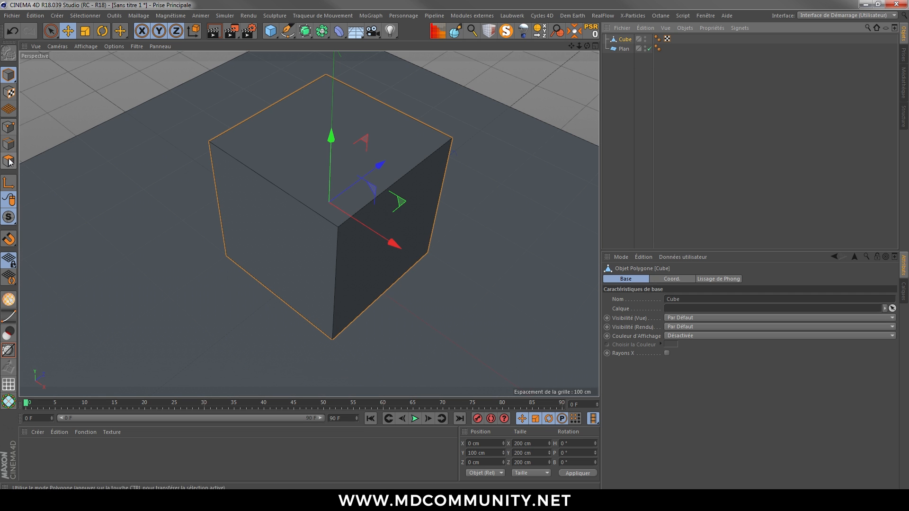
left_click(308, 169)
left_click(379, 228)
left_click(347, 154)
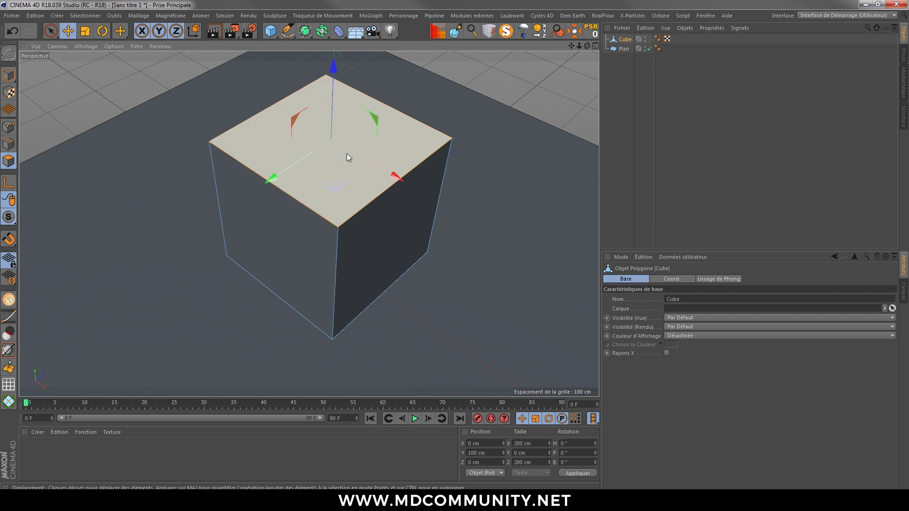
- Undo the top face selection and the conversion of the cube to an editable polygon object
key("ctrl+z")
key("ctrl+z")
key("ctrl+z")
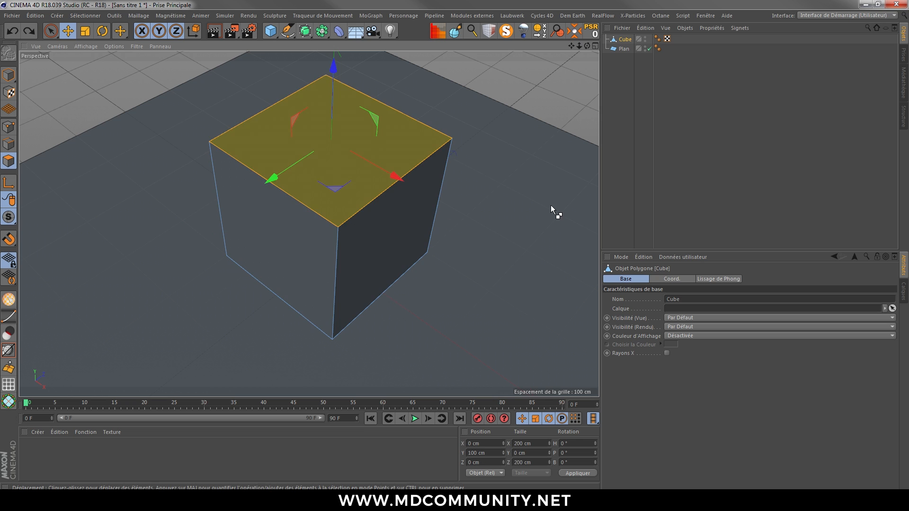
key("ctrl+z")
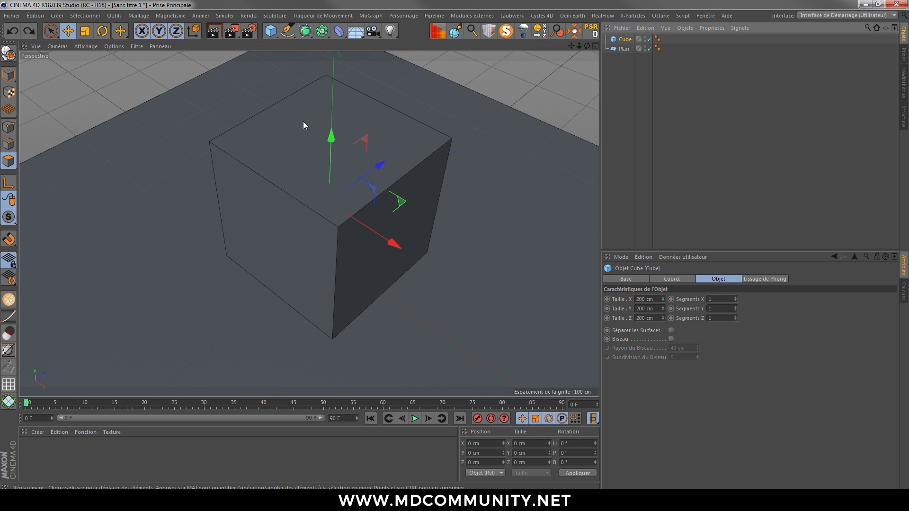
- Review the parametric cube's coordinates and object settings, and try altering its X size and X segments
left_click(624, 41)
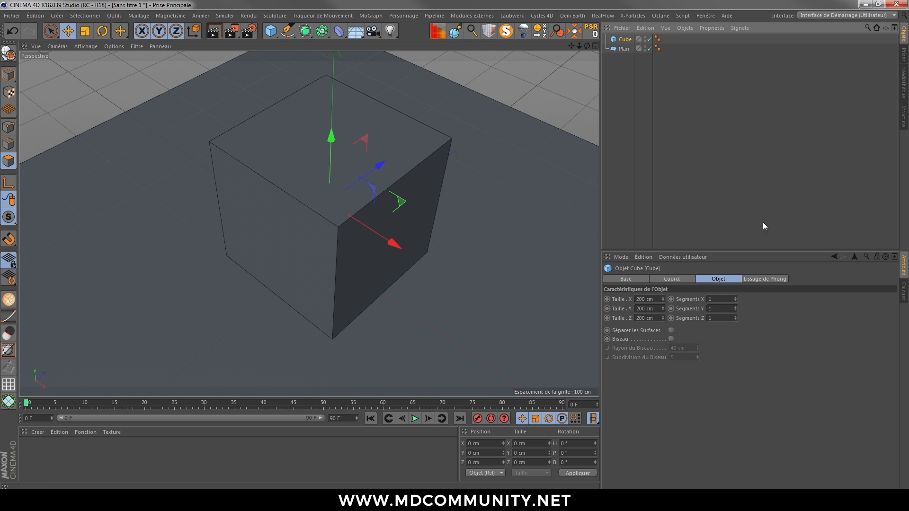
left_click(677, 279)
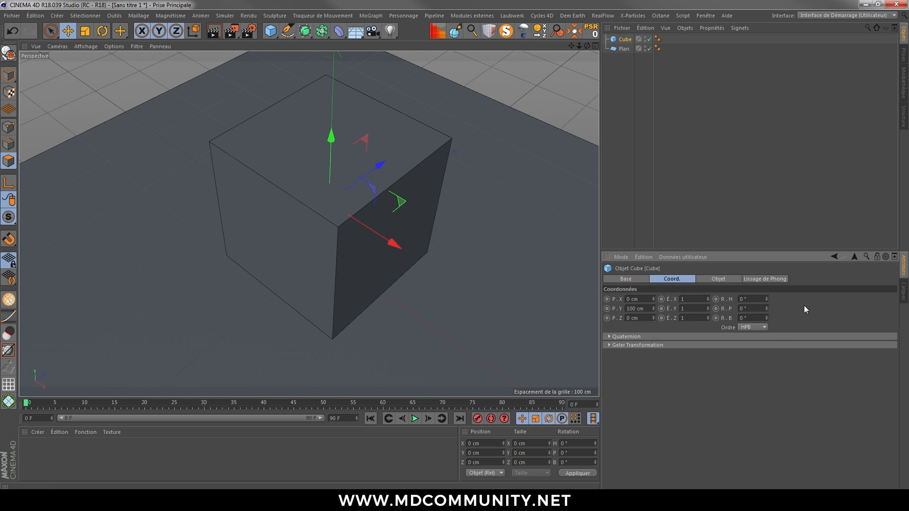
left_click(731, 280)
mouse_move(663, 300)
left_mouse_down()
mouse_move(663, 292)
mouse_move(663, 334)
mouse_move(663, 303)
left_mouse_up()
key("ctrl+z")
mouse_move(734, 298)
left_mouse_down()
mouse_move(734, 270)
mouse_move(734, 305)
left_mouse_up()
left_click_drag(343, 243, 339, 245, "alt")
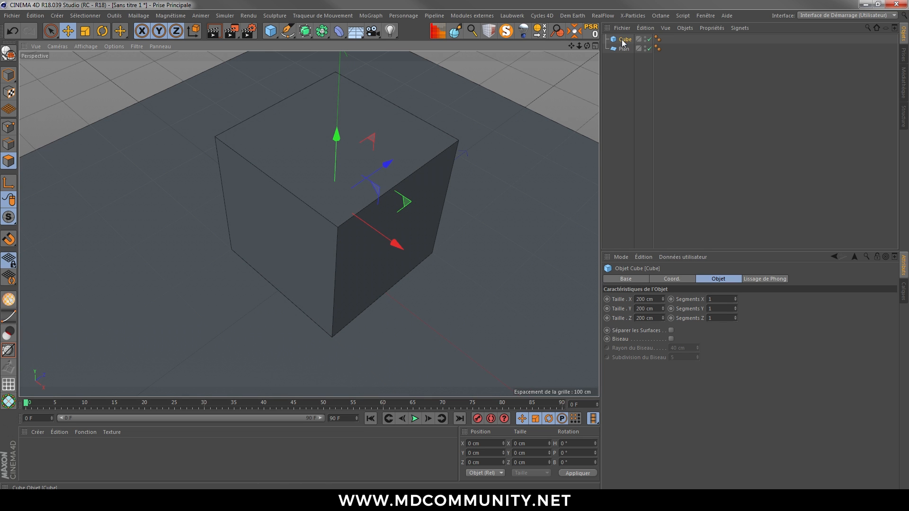
- Make the cube an editable polygon object and select its top face and two adjacent side faces
left_click(11, 57)
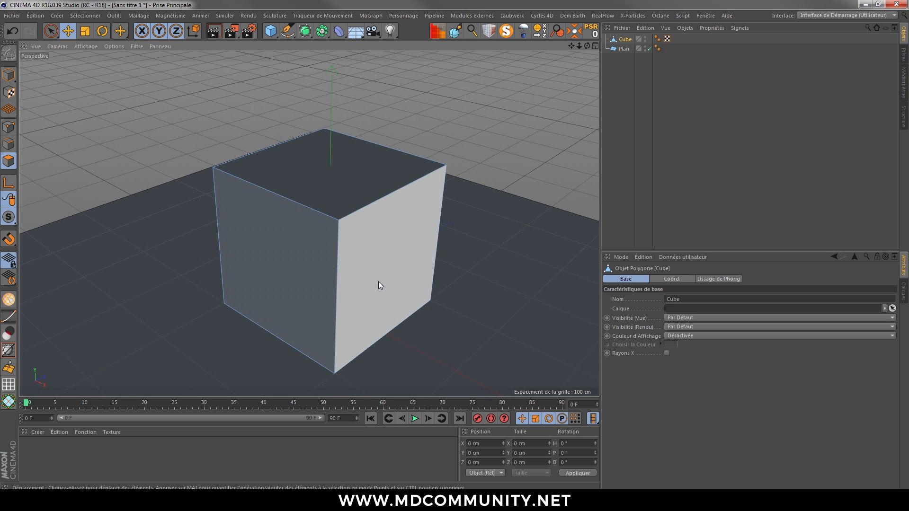
left_click(371, 242)
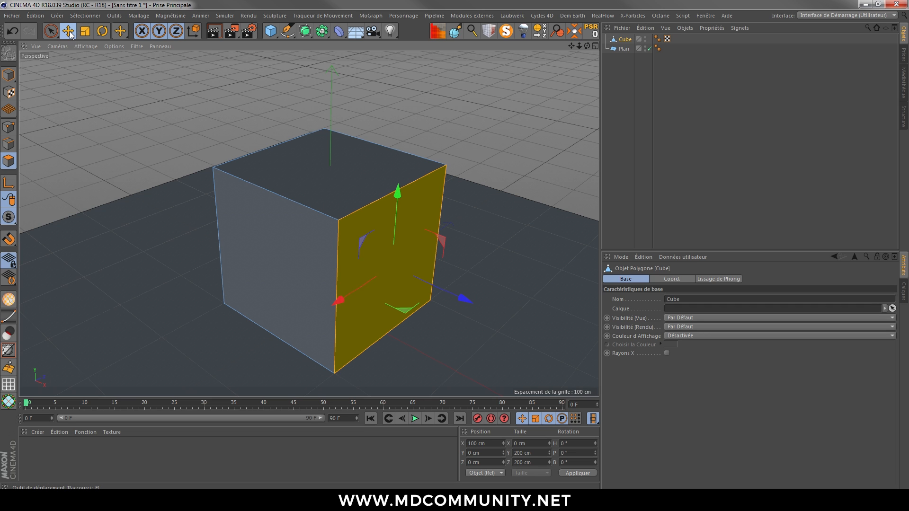
left_click(263, 251, "shift")
left_click(299, 195, "shift")
- Add the cube's two remaining side faces to the selection, leaving only the bottom face unselected
left_click_drag(236, 242, 365, 254, "alt")
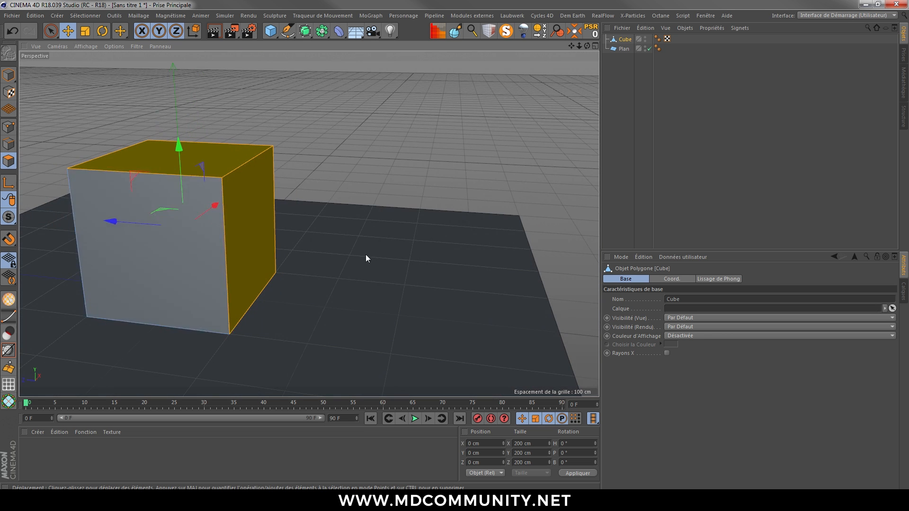
left_click(158, 257, "shift")
left_click_drag(309, 224, 397, 293, "alt")
left_click_drag(310, 262, 482, 263, "alt")
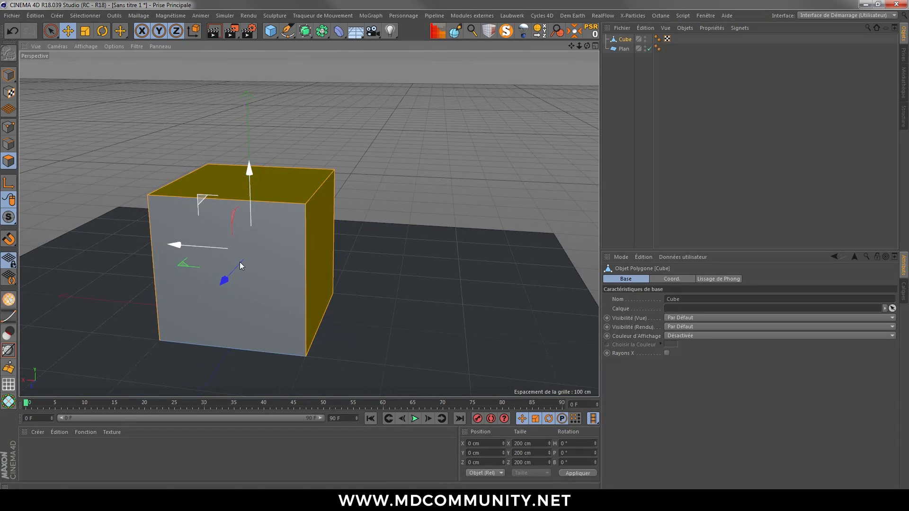
left_click(278, 269, "shift")
left_click_drag(303, 249, 326, 312, "alt")
middle_click_drag(327, 312, 314, 311, "alt")
left_click_drag(337, 288, 317, 294, "alt")
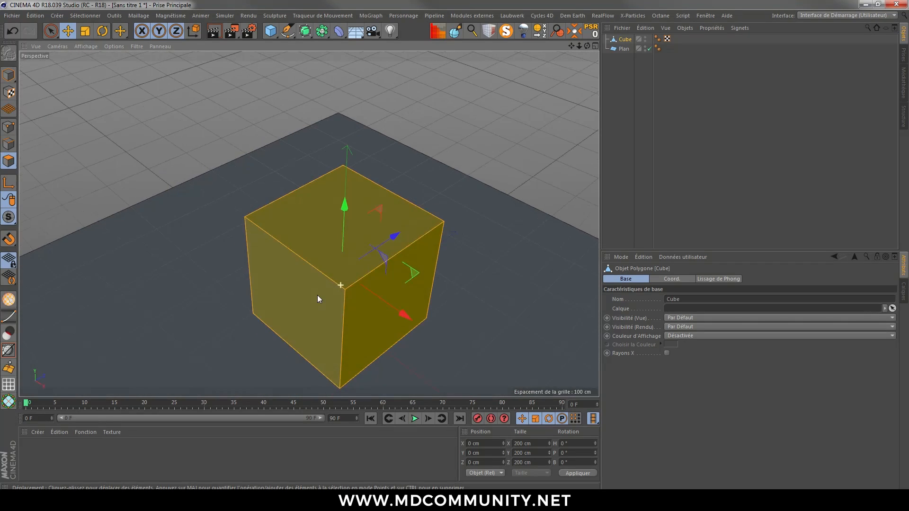
scroll(376, 283, "up", 1)
middle_click_drag(346, 311, 330, 247, "alt")
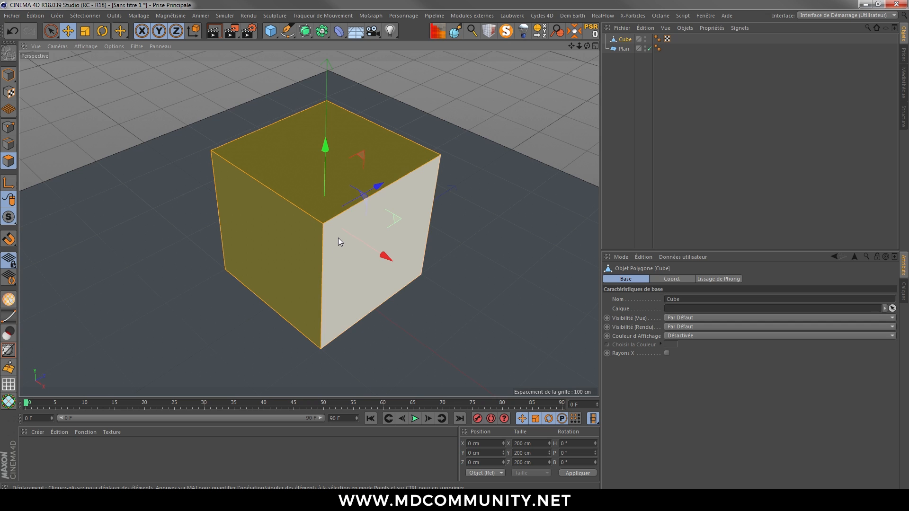
- Try insetting the selected faces with Extrusion interne, once by 5 cm and once freehand by about 12.8 cm, undoing each attempt
right_click(410, 210)
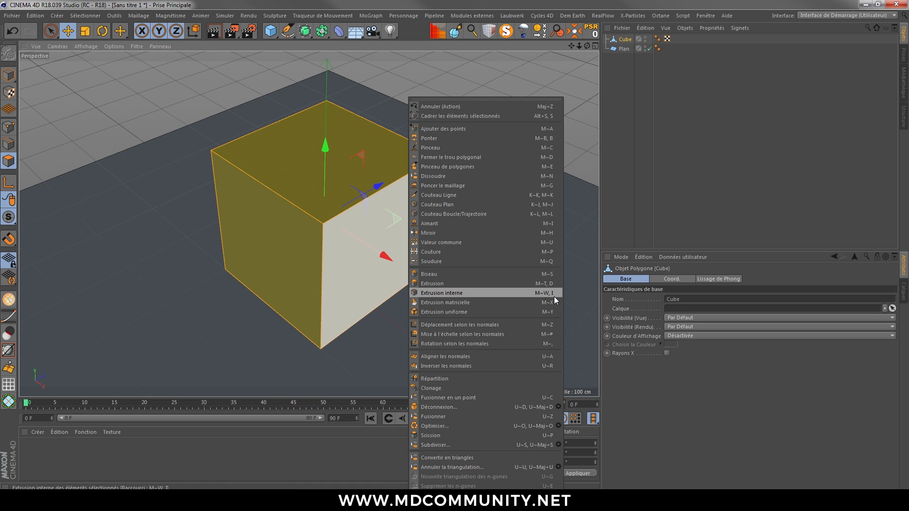
left_click(438, 294)
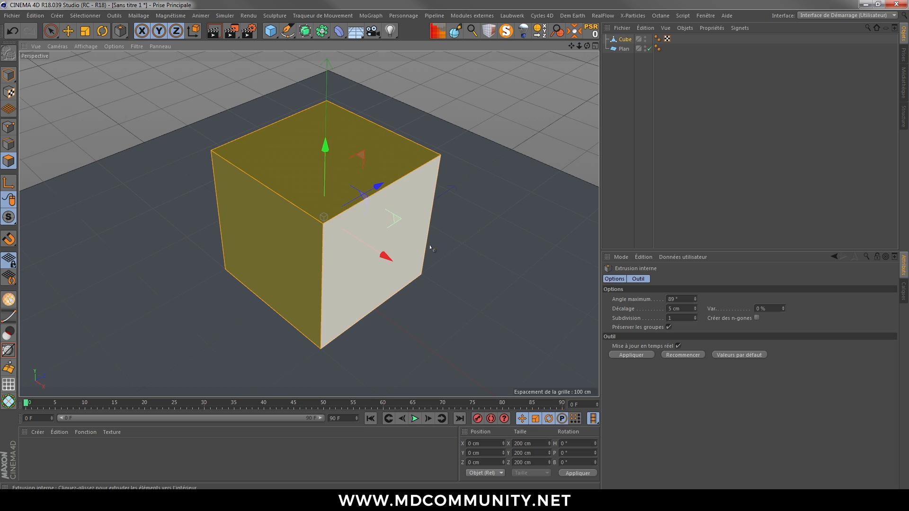
left_click_drag(404, 256, 419, 195, "alt")
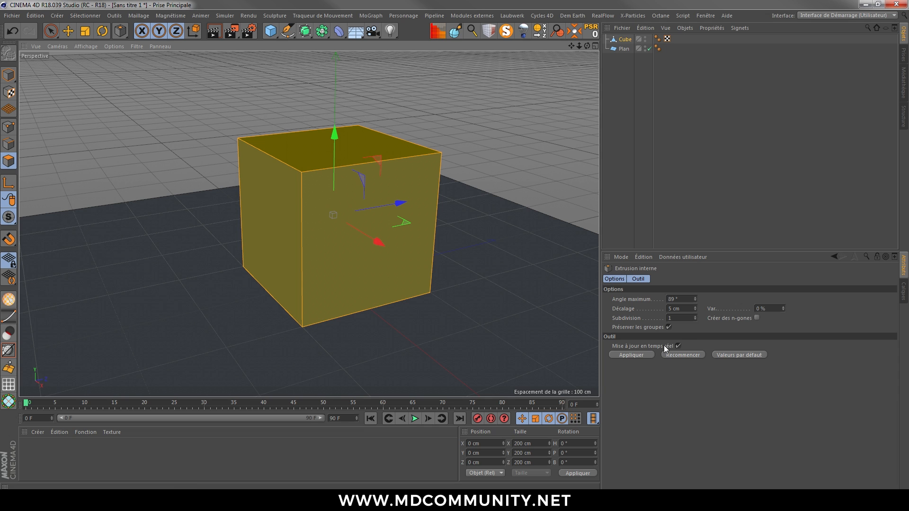
left_click(633, 356)
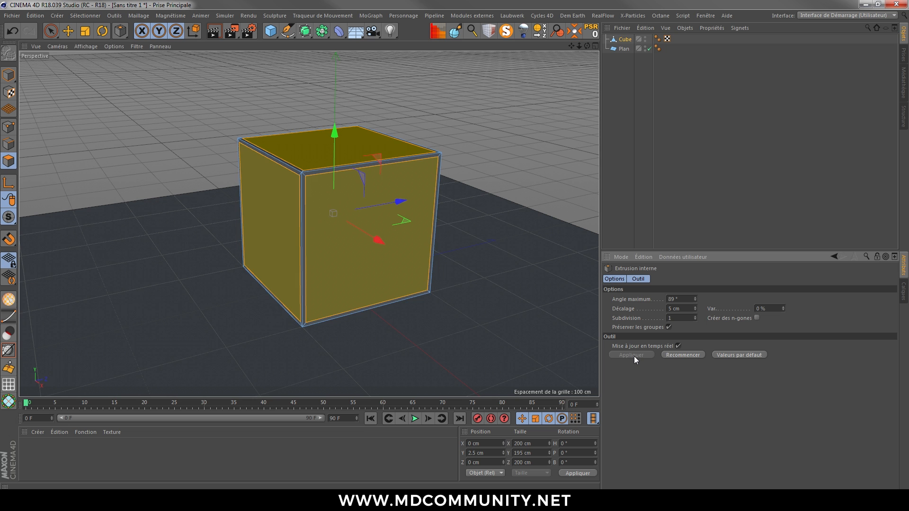
key("ctrl+z")
left_click_drag(420, 182, 436, 182)
left_click_drag(307, 149, 350, 188, "alt")
key("ctrl+z")
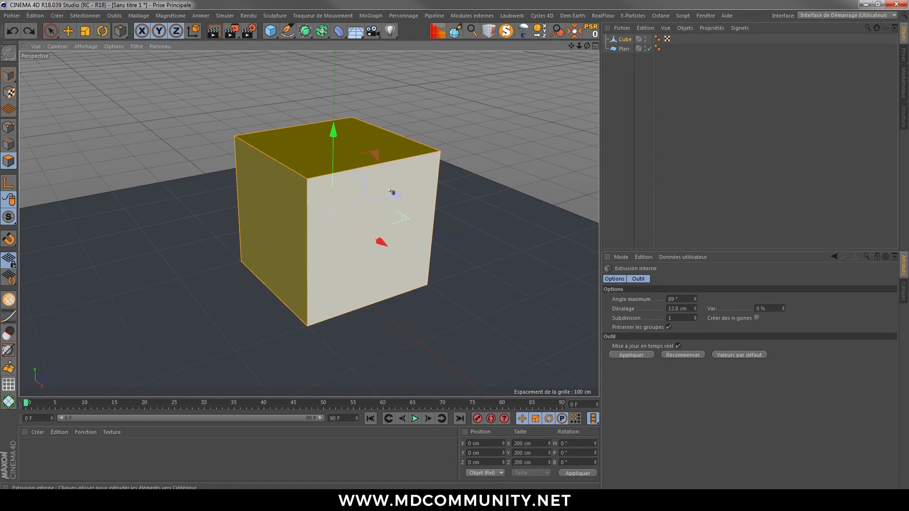
- Inset the five selected cube faces as one group by 10 cm with Extrusion interne
right_click_drag(385, 194, 401, 195, "alt")
left_click_drag(428, 179, 432, 188, "alt")
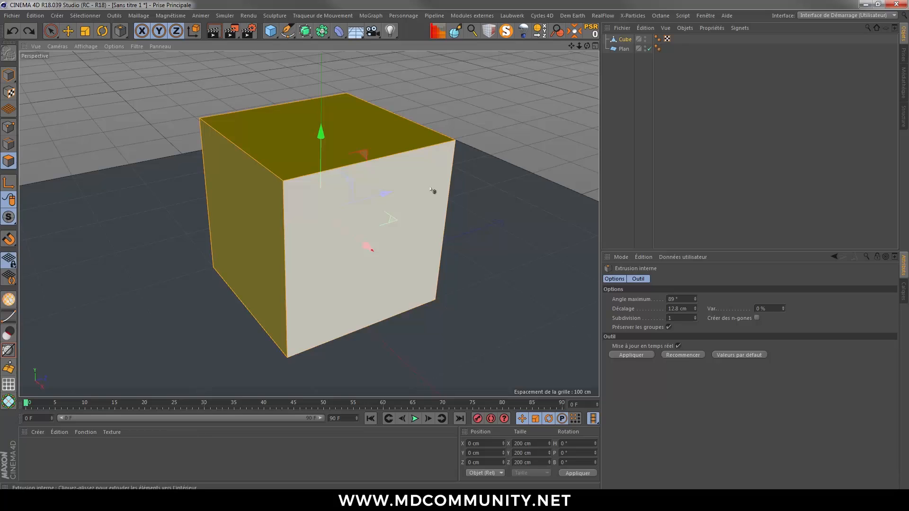
double_click(679, 308)
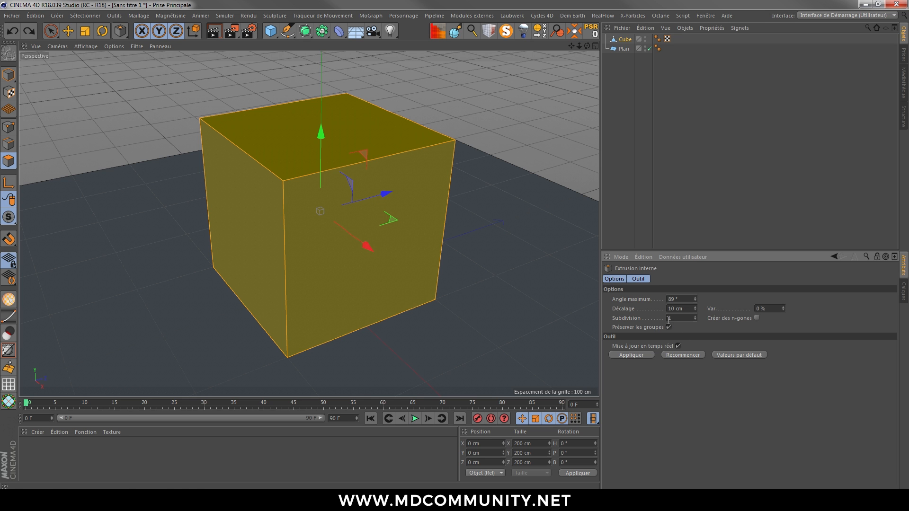
left_click(629, 355)
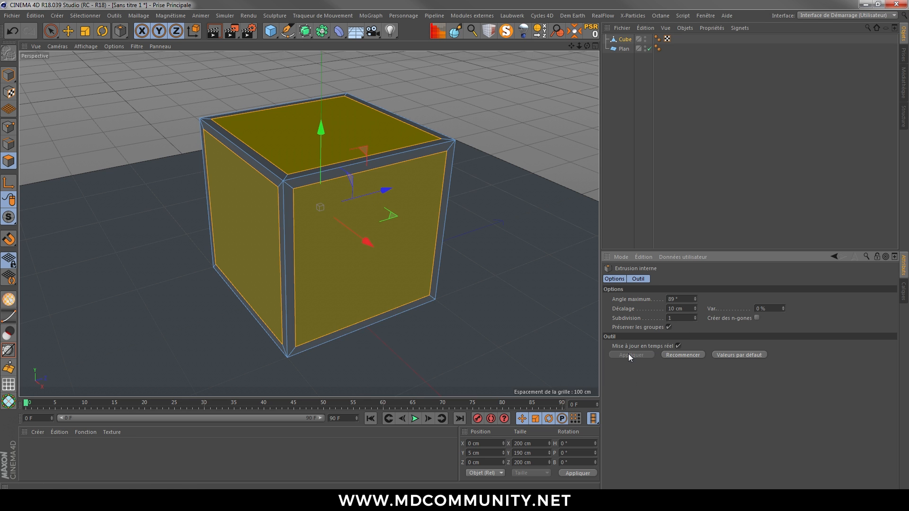
mouse_move(327, 165)
left_mouse_down("alt")
mouse_move(416, 146)
mouse_move(388, 170)
mouse_move(331, 174)
left_mouse_up("alt")
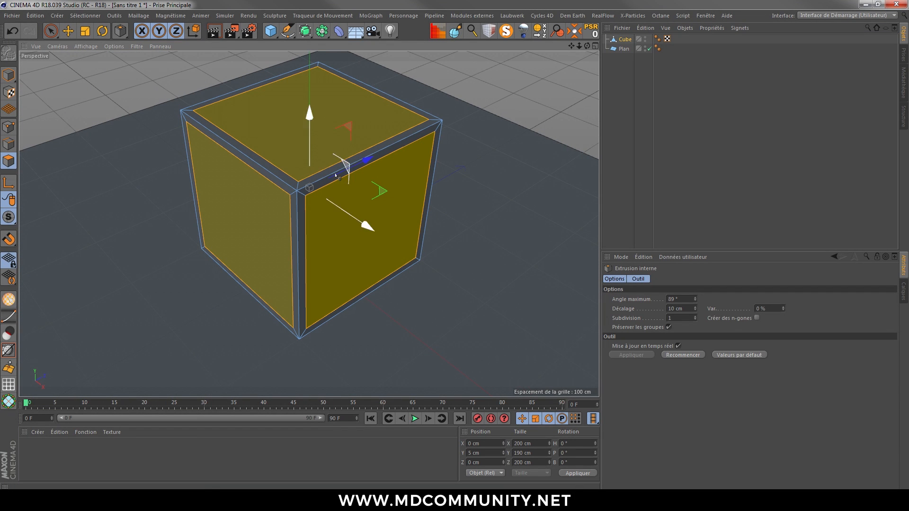
- Consult the Knowledge Cube reference image in the browser, return to Cinema 4D and compare the cube's edge strips
left_click(80, 500)
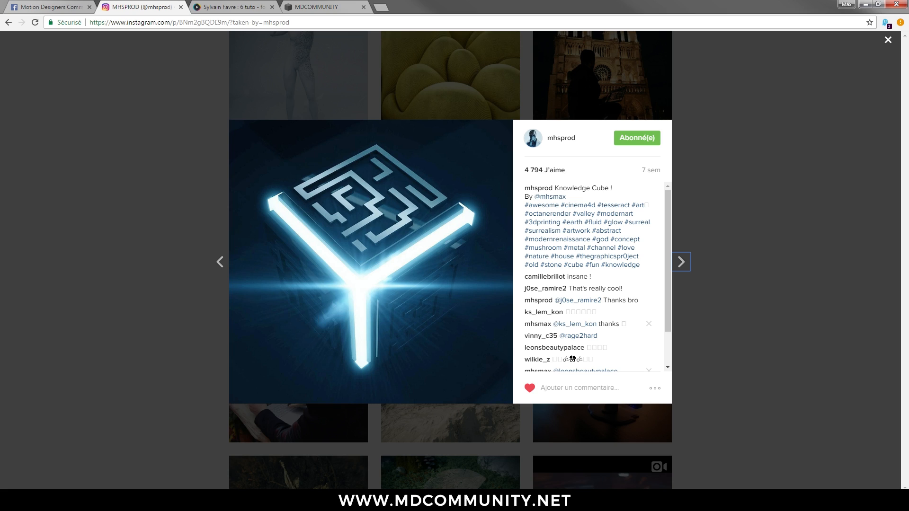
left_click(286, 500)
left_click_drag(358, 206, 376, 210, "alt")
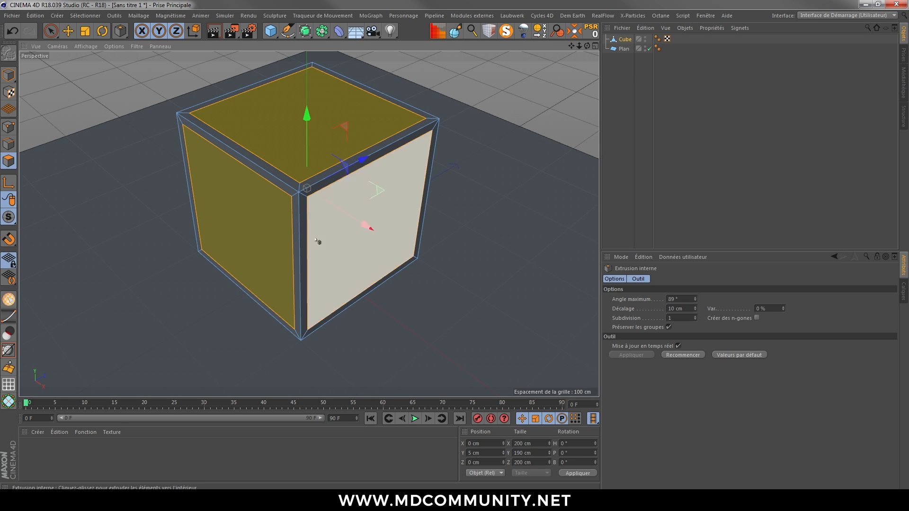
middle_click_drag(339, 191, 364, 223, "alt")
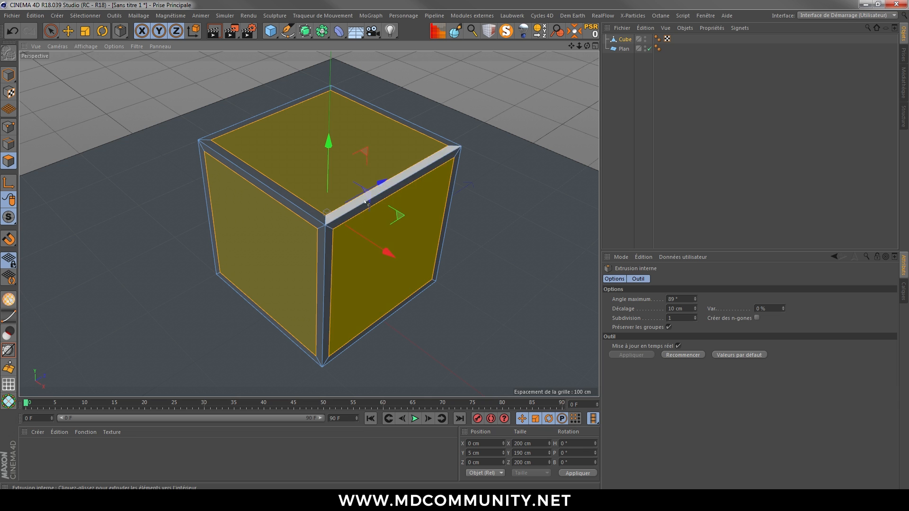
- Invert the polygon selection so that the border strips along the cube's edges are selected instead of the inset faces
right_click(346, 217)
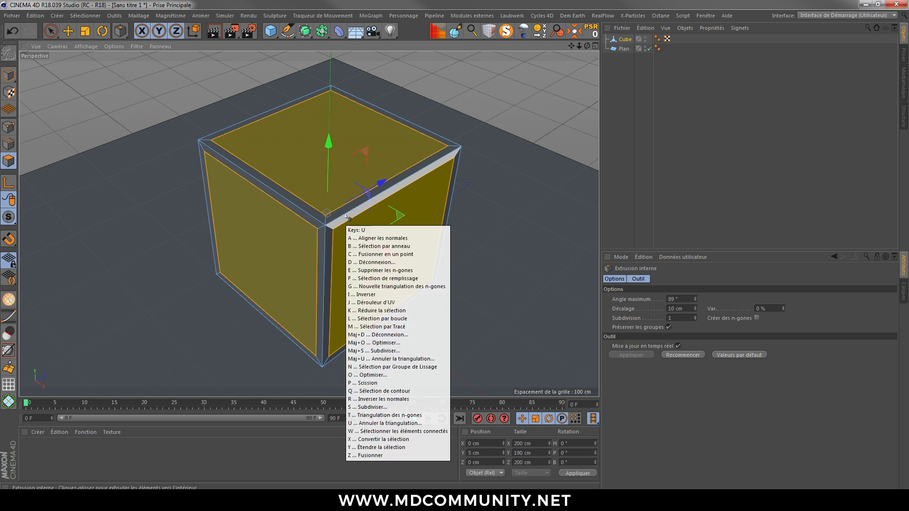
left_click(399, 298)
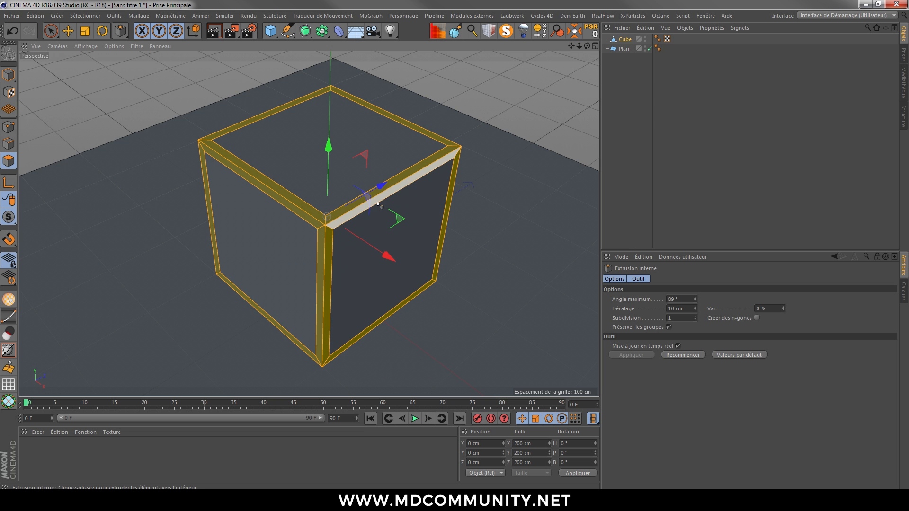
key("ctrl+z")
key("ctrl+y")
key("ctrl+z")
key("ctrl+y")
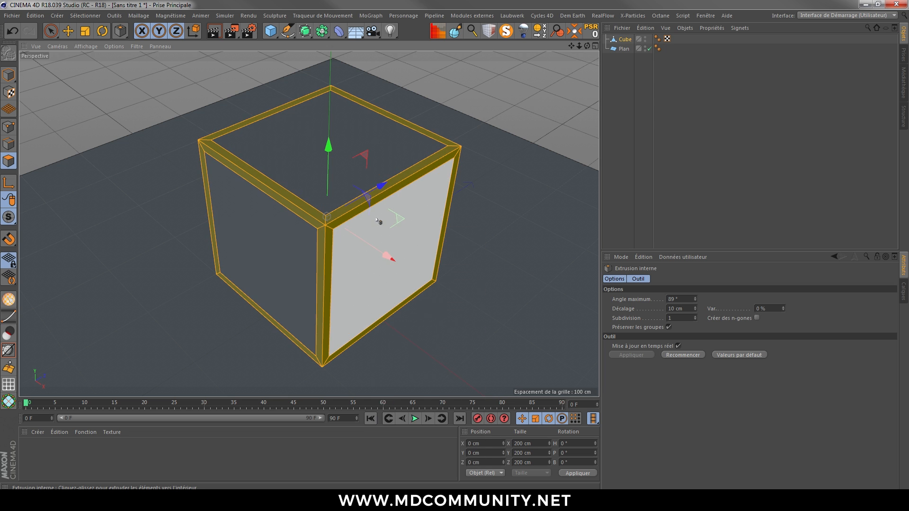
key("u")
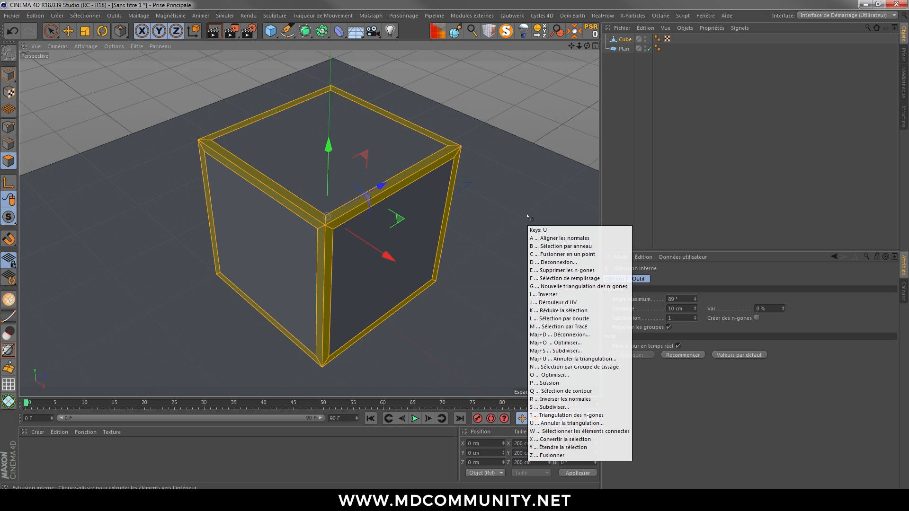
key("i")
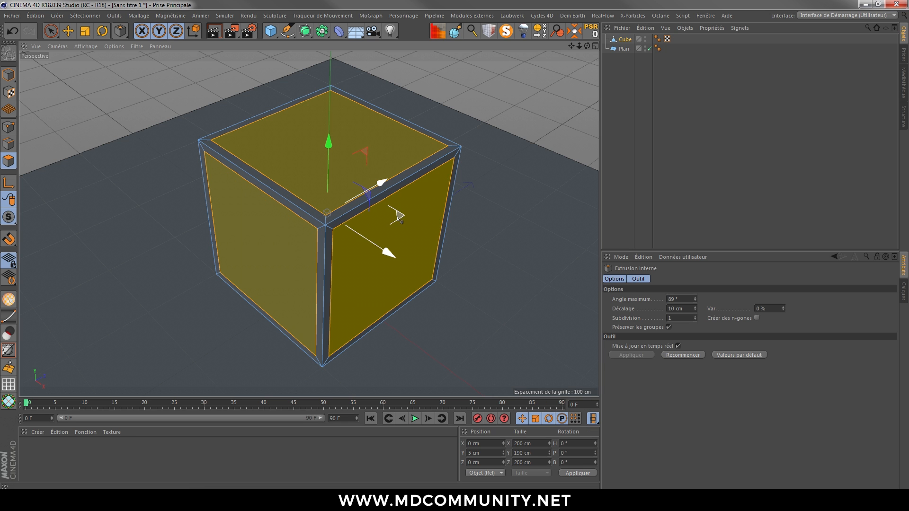
key("ctrl+z")
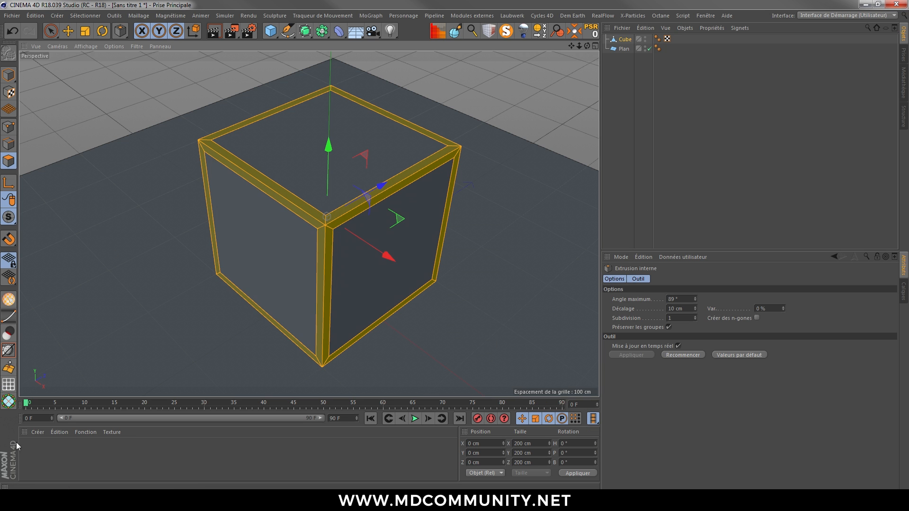
- Create a new standard material and open it in the material editor
left_click(37, 434)
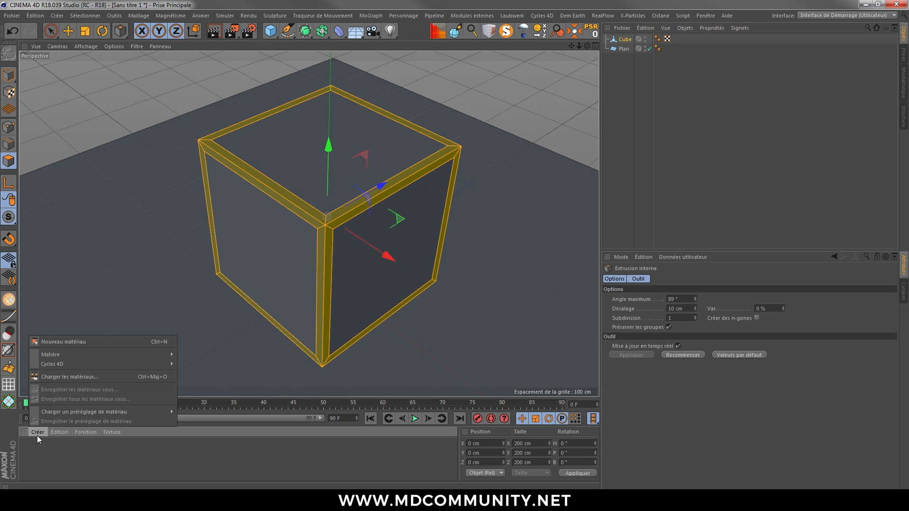
left_click(55, 454)
double_click(47, 455)
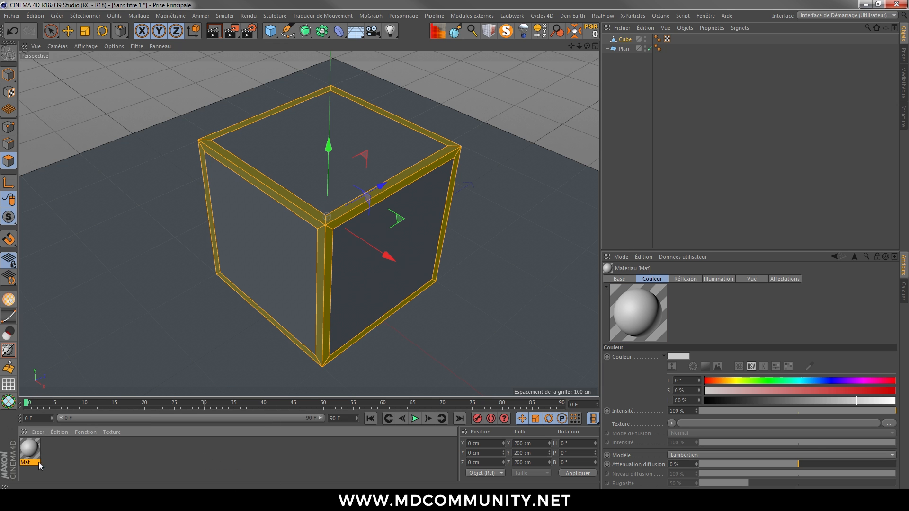
double_click(34, 458)
- Disable the material's Couleur and Réflexion channels, enable Luminescence, and close the material editor
left_click(197, 178)
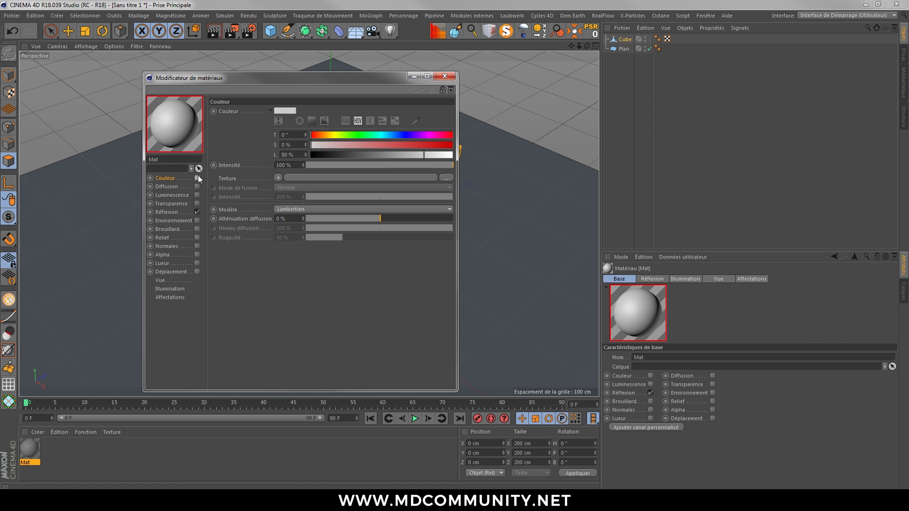
left_click(197, 212)
left_click(197, 195)
left_click(171, 194)
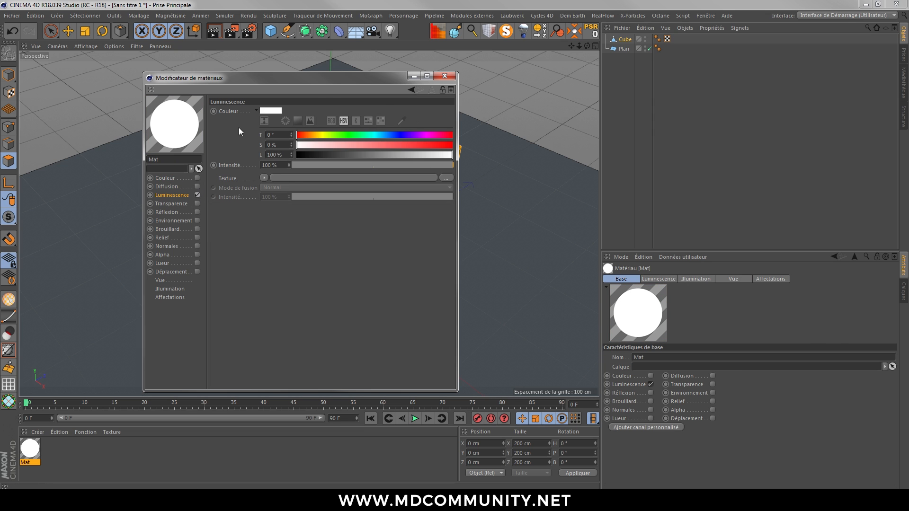
left_click(445, 77)
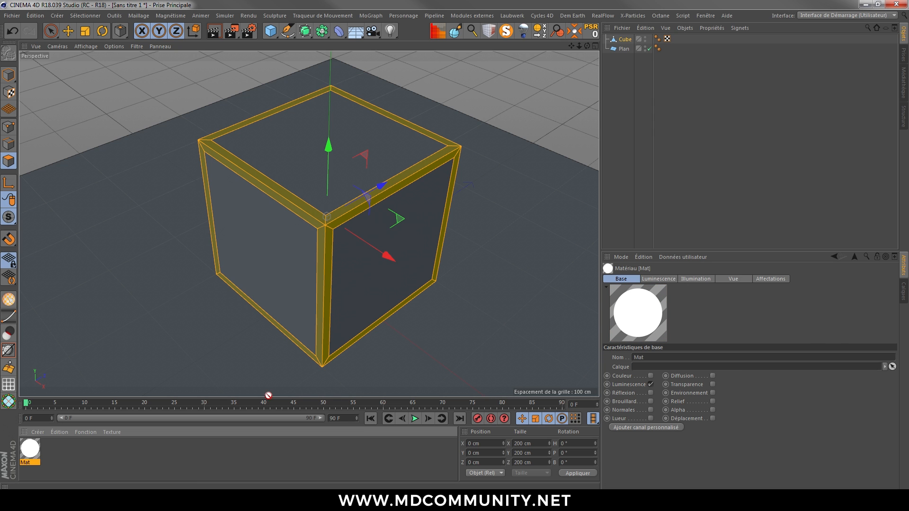
- Apply the luminous material to the selected border strips of the cube and render the view
left_click_drag(356, 218, 356, 218)
key("ctrl+r")
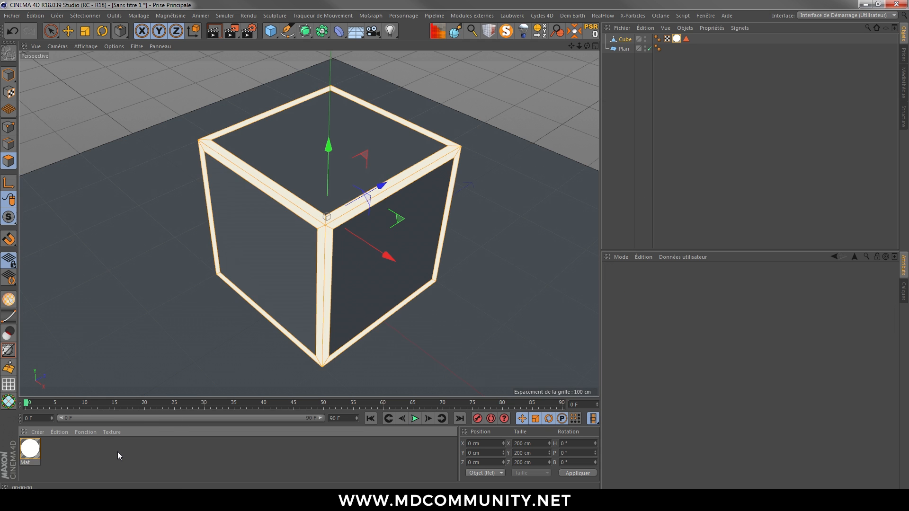
- Undo applying the luminous material to the cube's border strips and delete that standard material
left_click(117, 451)
key("ctrl+z")
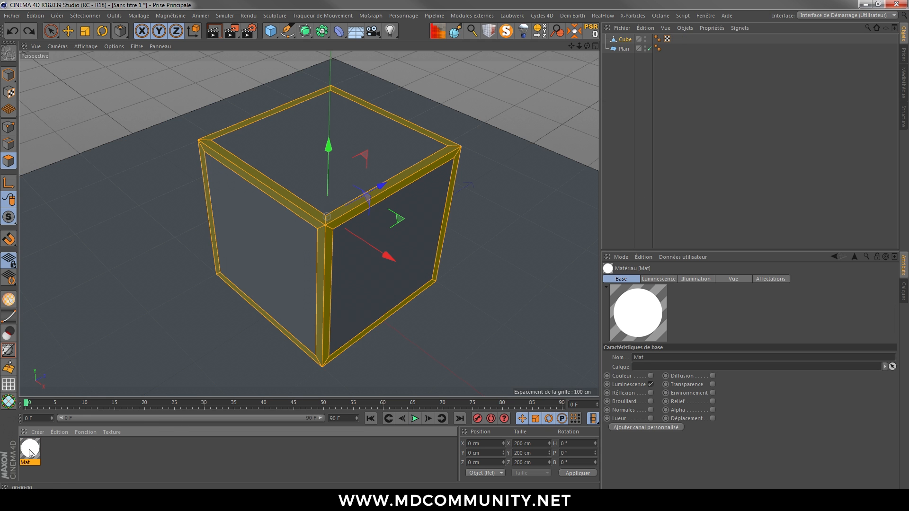
key("Delete")
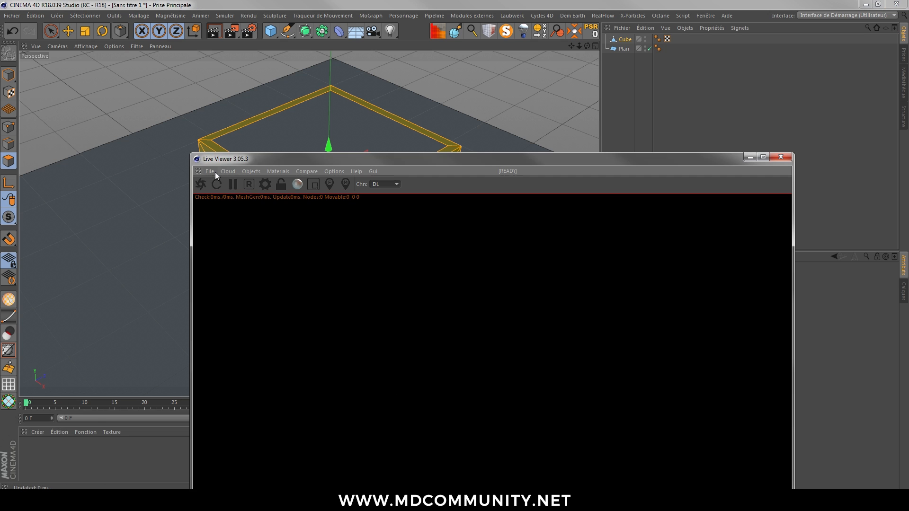
- Open the Octane Settings, switch the kernel to Pathtracing, and set the maximum samples to 1024
left_click(263, 185)
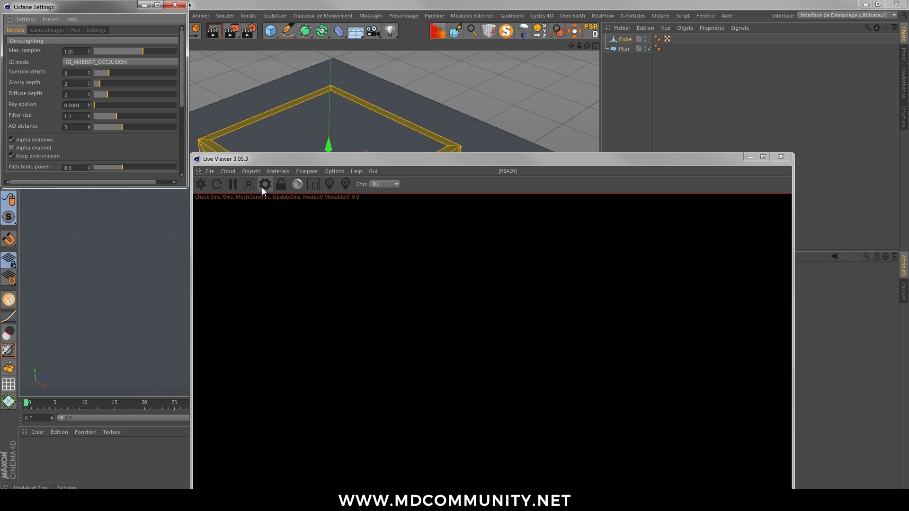
left_click(75, 42)
left_click(95, 61)
double_click(71, 50)
type("1024")
key("Return")
- Set the Pathtracing kernel's diffuse depth and specular depth to 5 and disable alpha shadows
double_click(76, 62)
type("5")
key("Tab")
type("5")
left_click(48, 104)
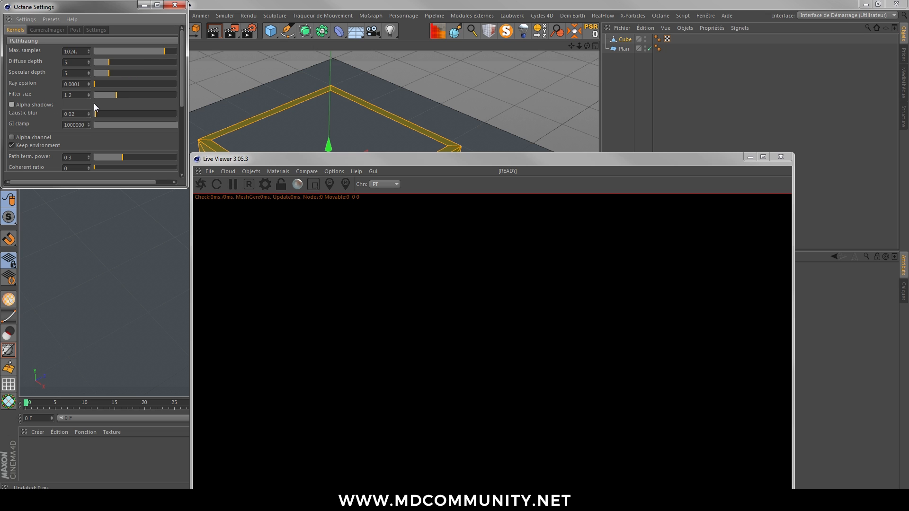
- Set the Pathtracing kernel's GI clamp to 0.7
scroll(184, 73, "down", 2)
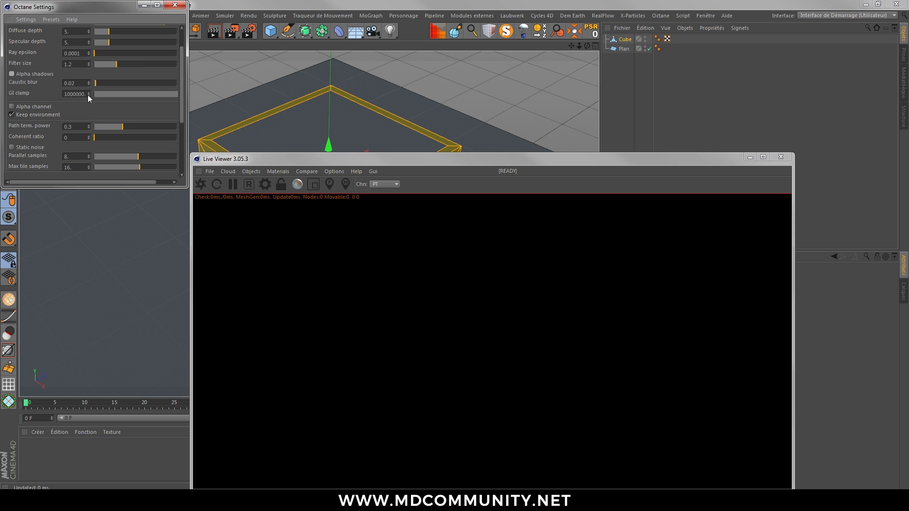
double_click(75, 94)
type("0.7")
key("Return")
- Set the coherent ratio to 0.4, parallel samples to 16 and max tile samples to 32, and close the Octane Settings
scroll(177, 81, "down", 2)
type("0.4")
key("Return")
left_click_drag(167, 127, 216, 145)
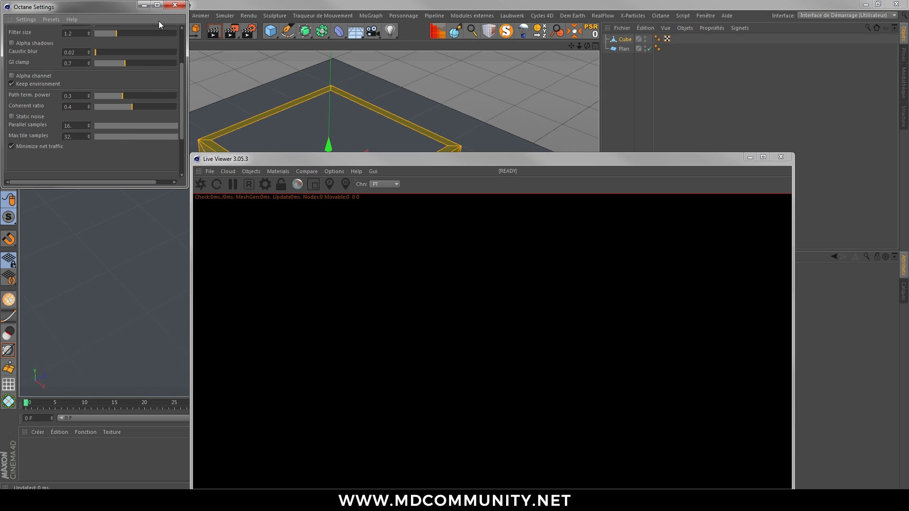
left_click(171, 6)
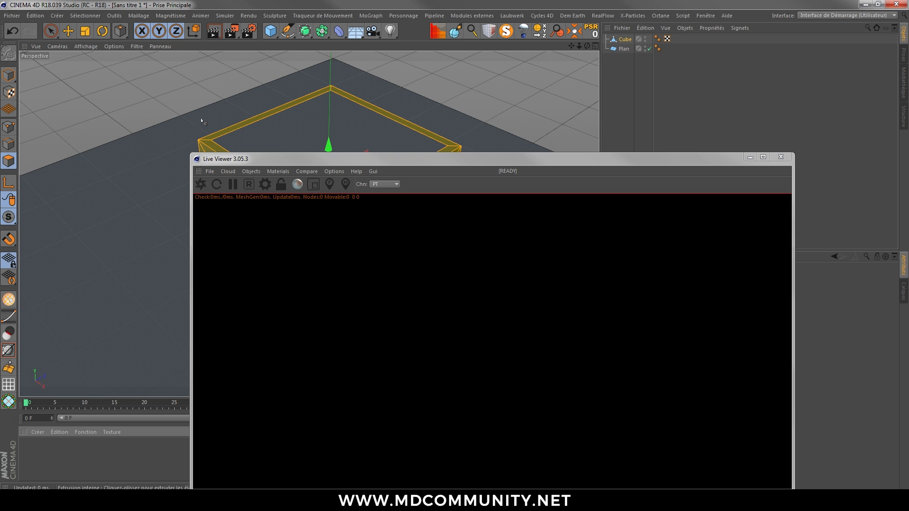
- Start the Octane live render and bring up the docked Live Viewer
left_click(201, 184)
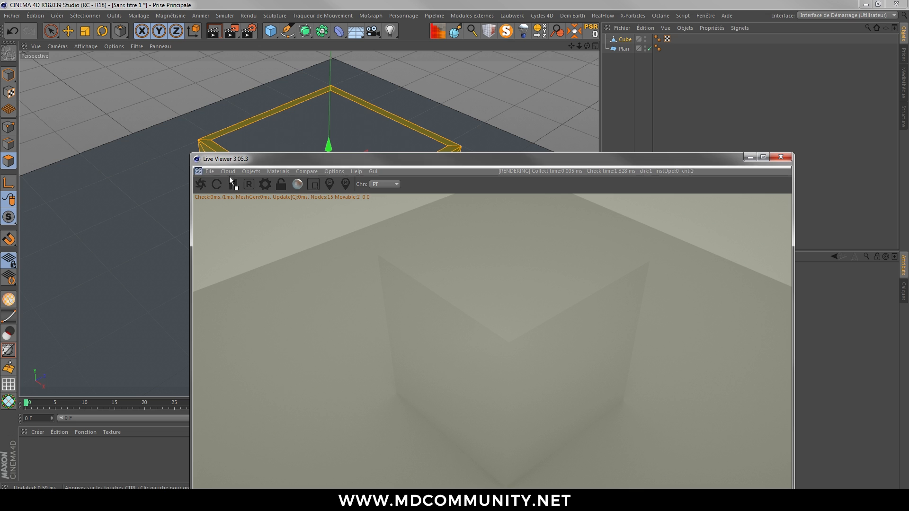
left_click(901, 108)
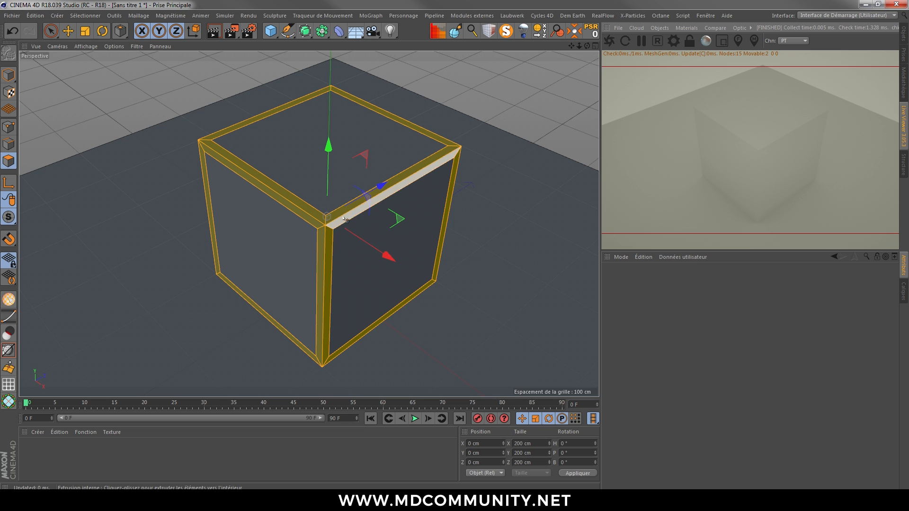
- Create a new Octane Material and open it in the material editor
left_click(38, 434)
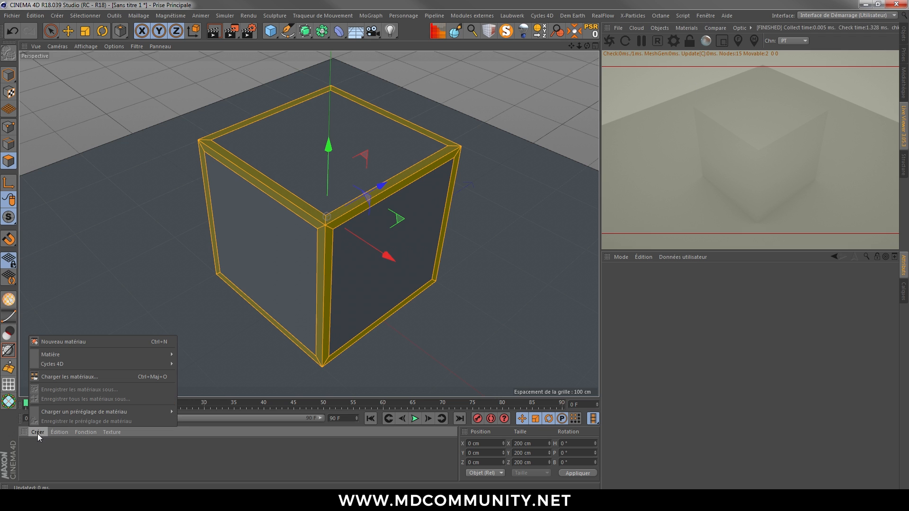
mouse_move(74, 354)
mouse_move(265, 268)
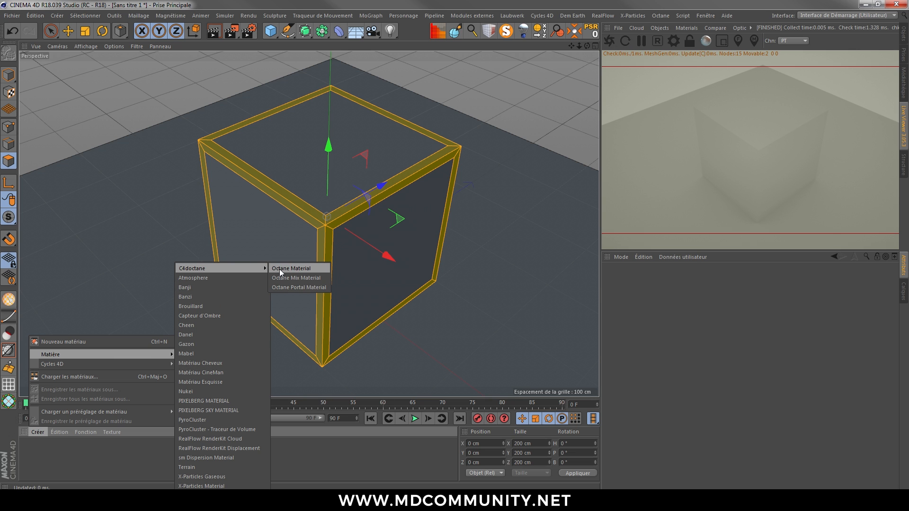
left_click(280, 269)
double_click(32, 451)
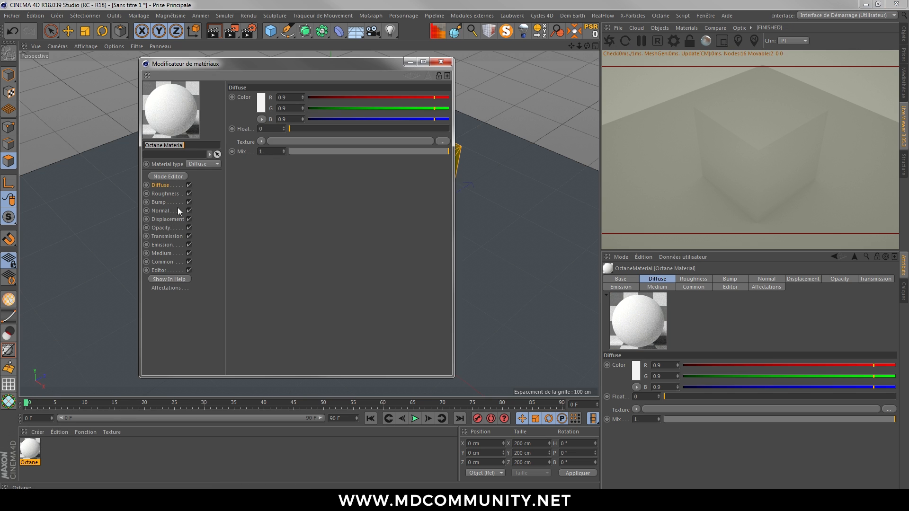
- Load Blackbody Emission as the Octane material's Emission texture with a power of 2, and close the material editor
left_click(162, 244)
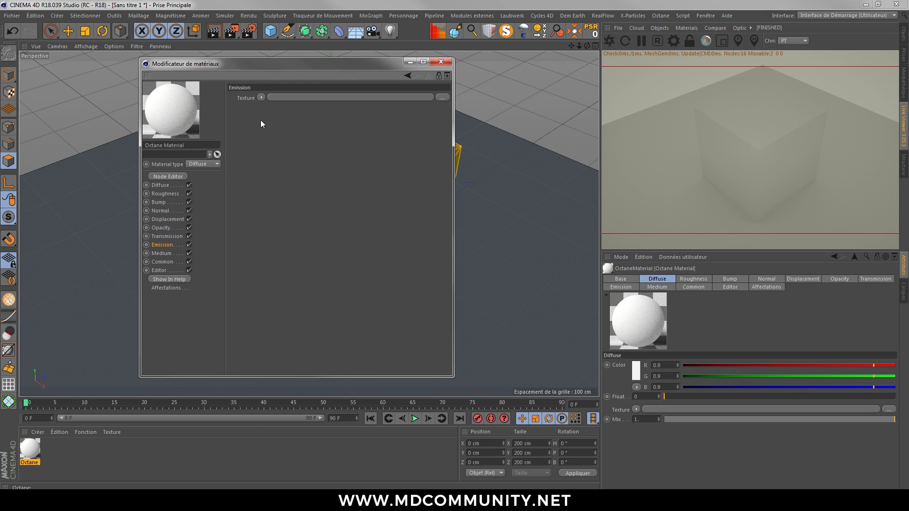
left_click(261, 97)
mouse_move(316, 271)
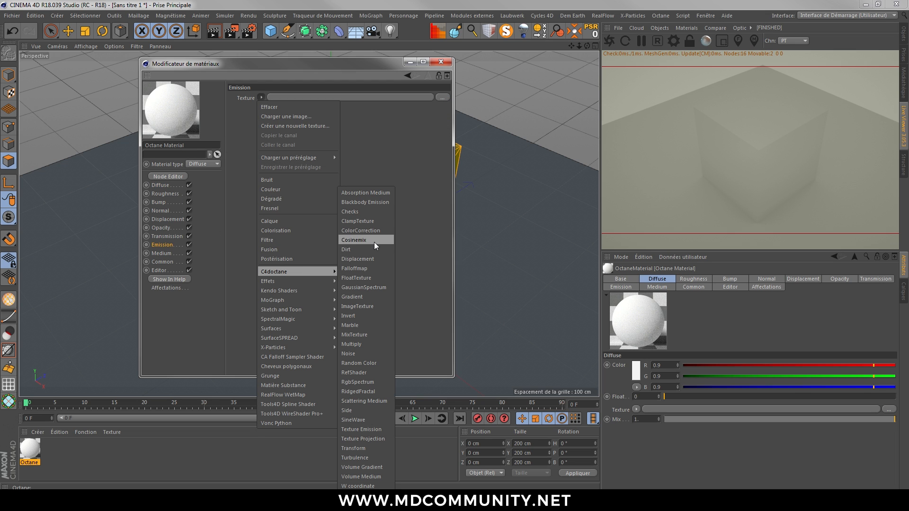
left_click(371, 203)
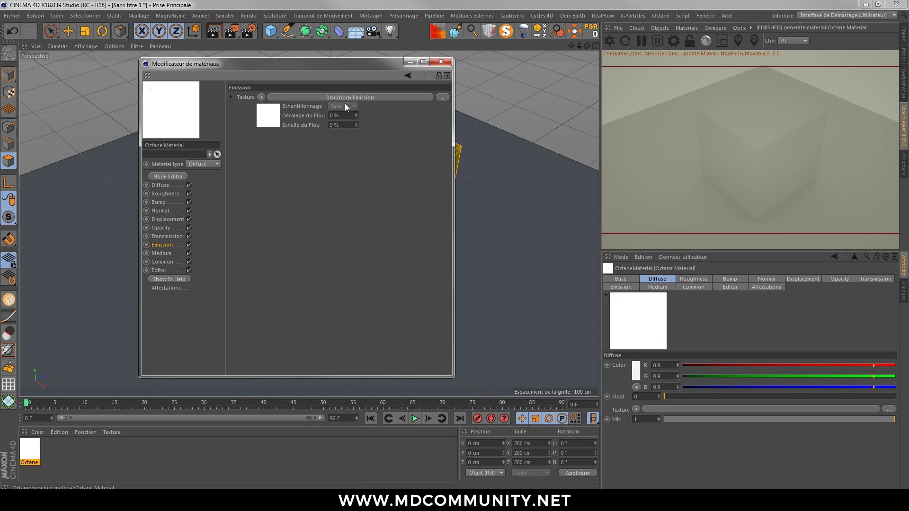
left_click(301, 114)
type("2")
key("Return")
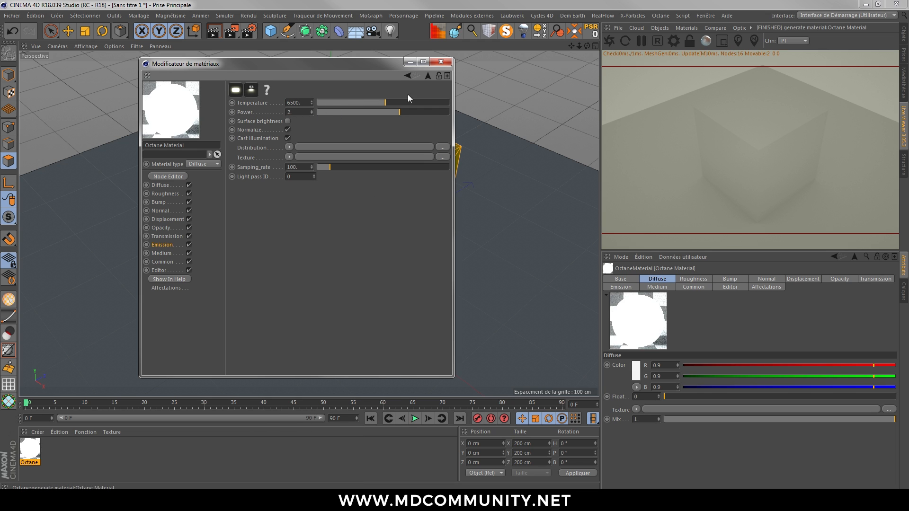
left_click(441, 62)
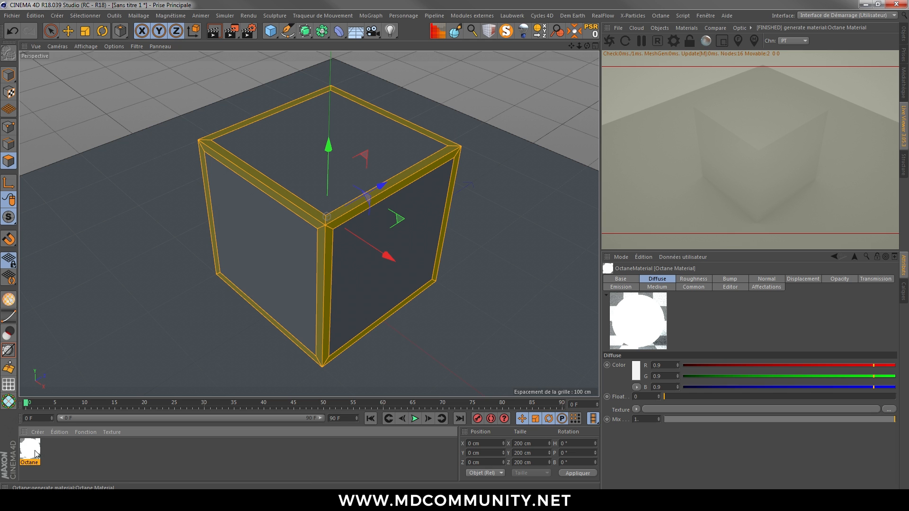
- Create a temporary standard material with Réflexion disabled and Luminescence enabled, and delete it
double_click(59, 450)
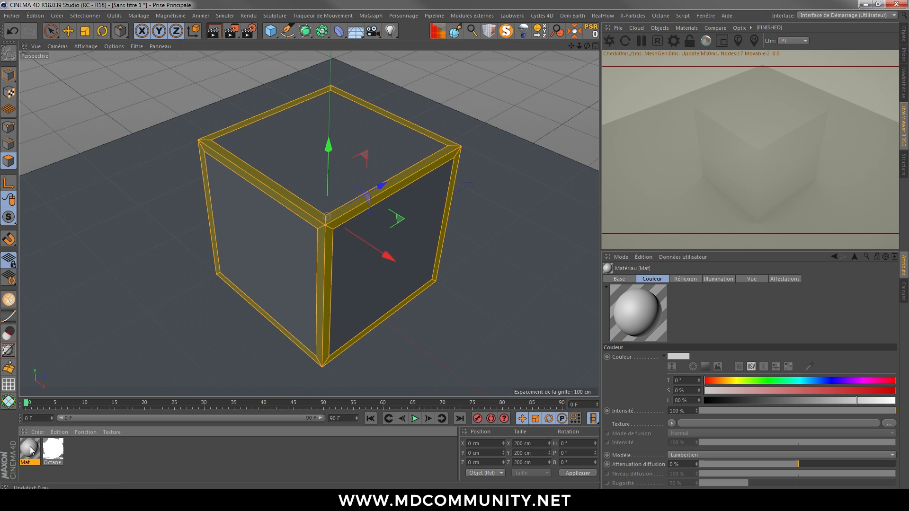
double_click(29, 449)
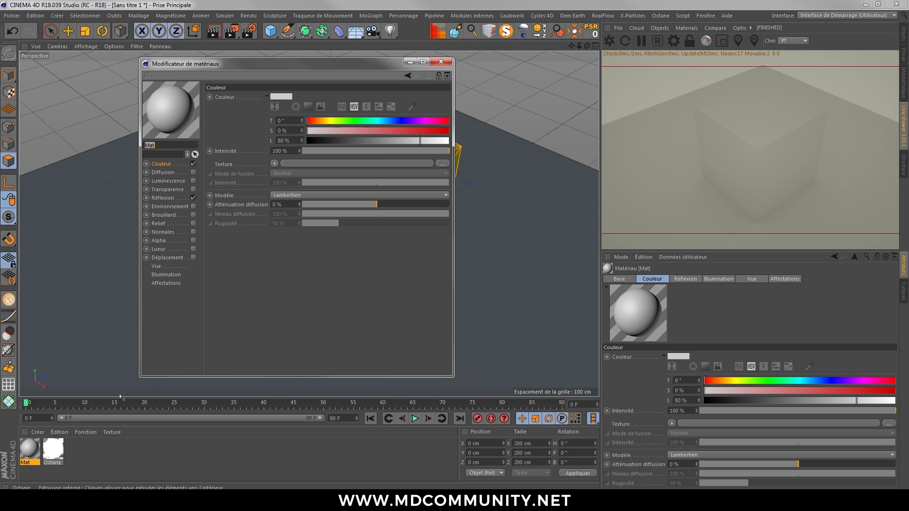
left_click(193, 197)
left_click(193, 180)
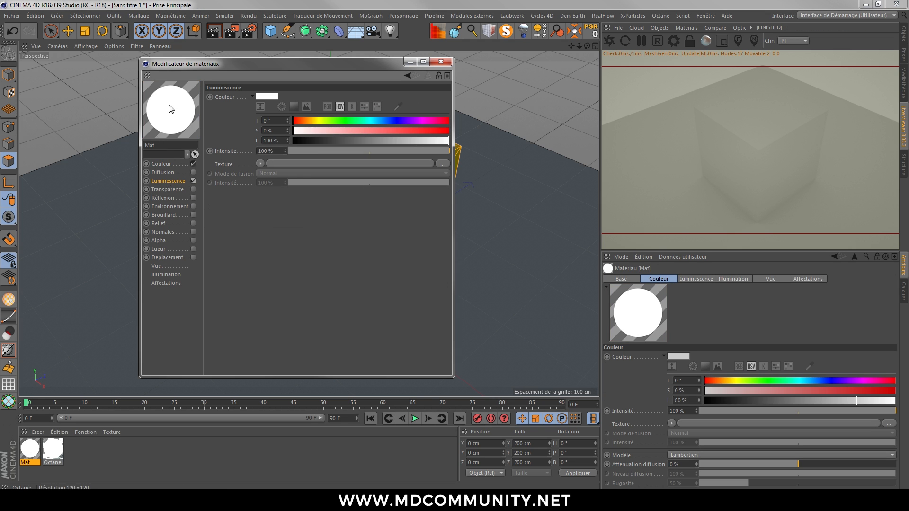
left_click(444, 75)
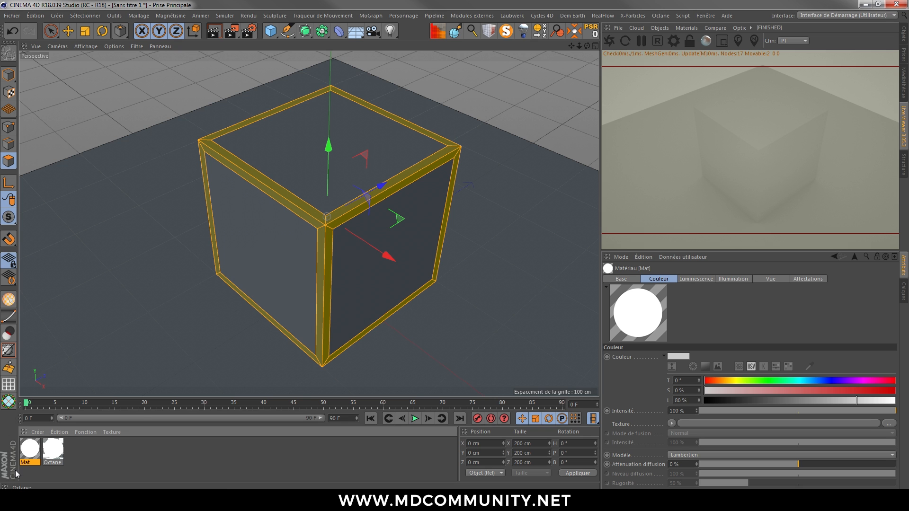
key("Delete")
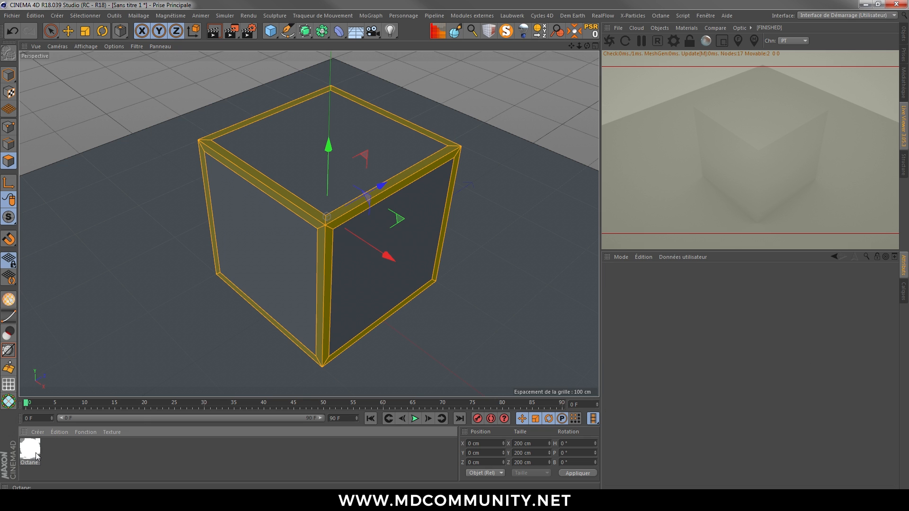
- Apply the Octane material to the cube's selected border strips and set its Blackbody Emission power to 10
left_click_drag(343, 218, 343, 217)
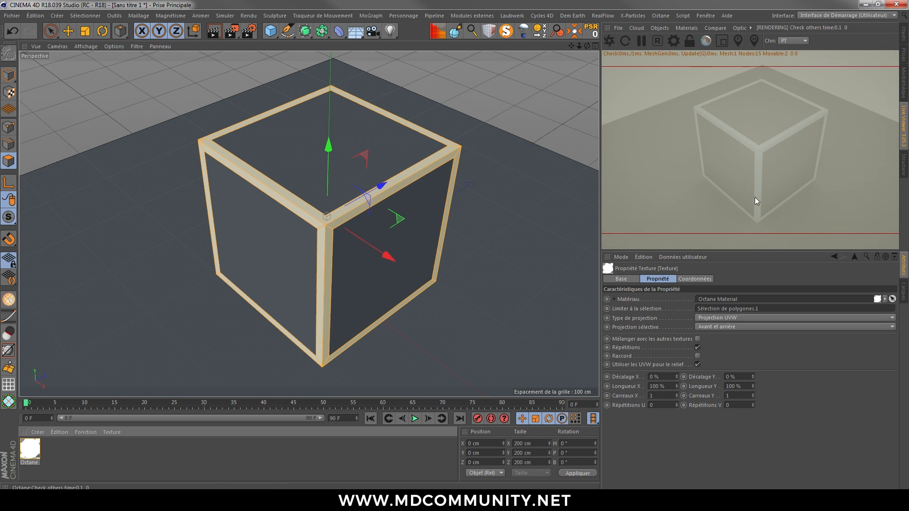
double_click(29, 450)
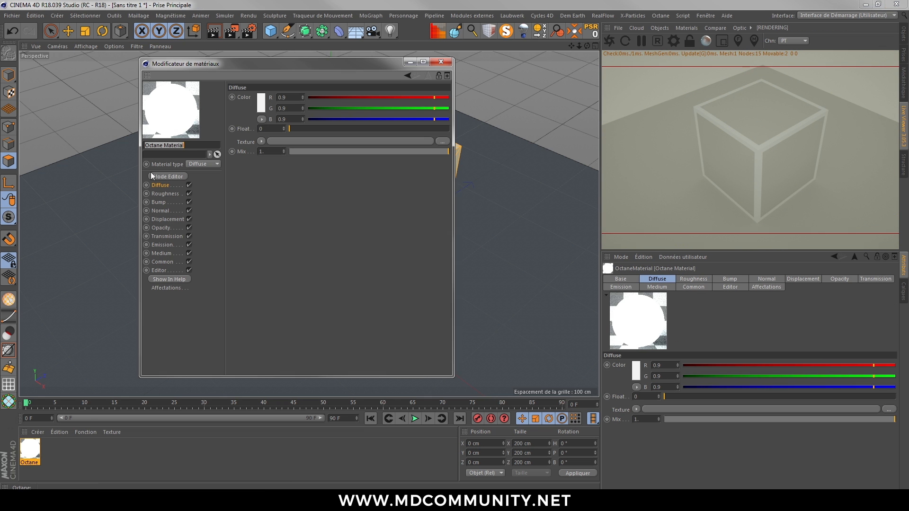
left_click(164, 246)
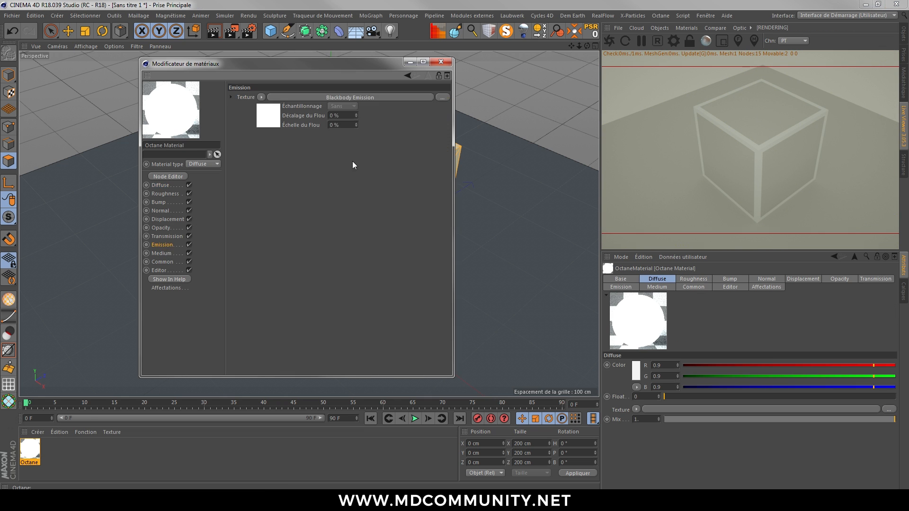
type("10")
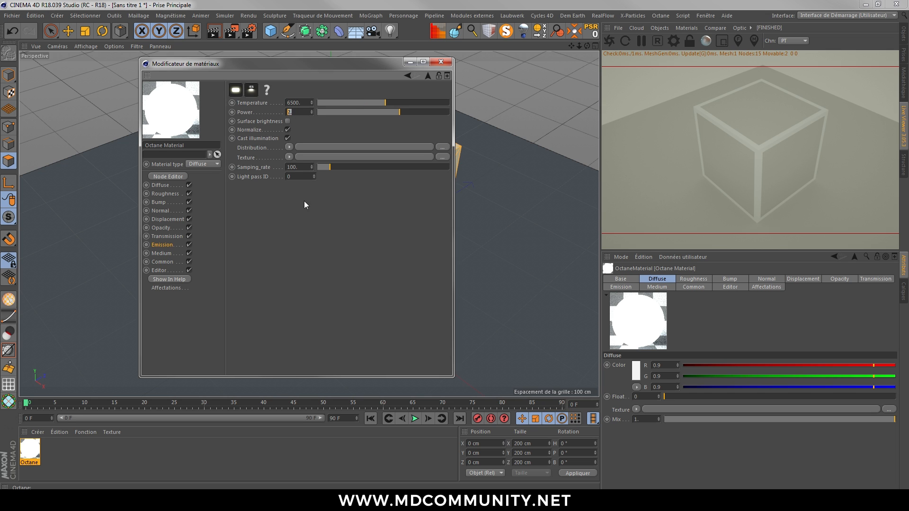
key("Return")
- Set the material's Blackbody Emission power to 25 and close the material editor
left_click_drag(304, 114, 263, 115)
type("25")
key("Return")
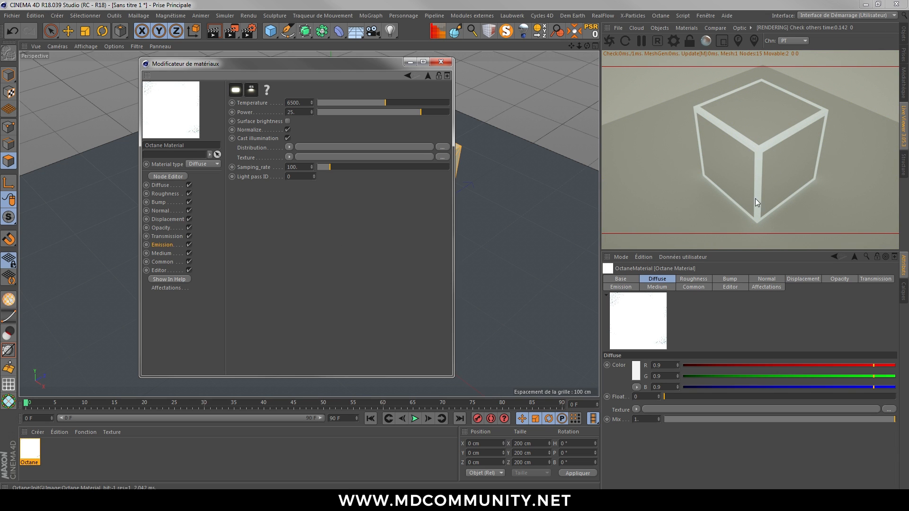
left_click(439, 68)
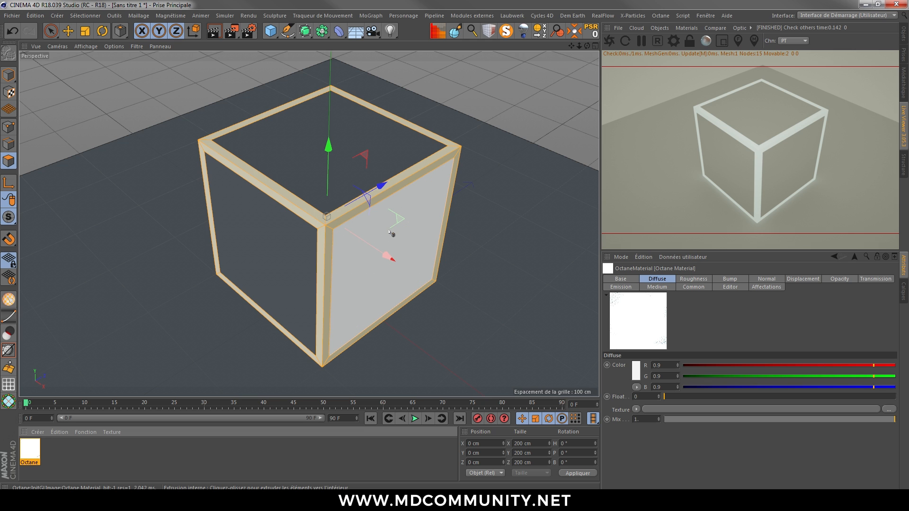
key("u")
key("i")
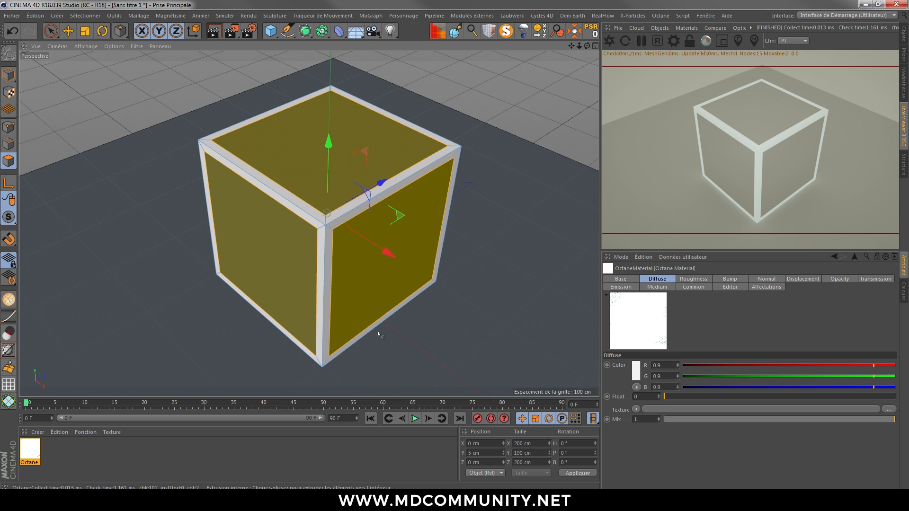
key("u")
key("i")
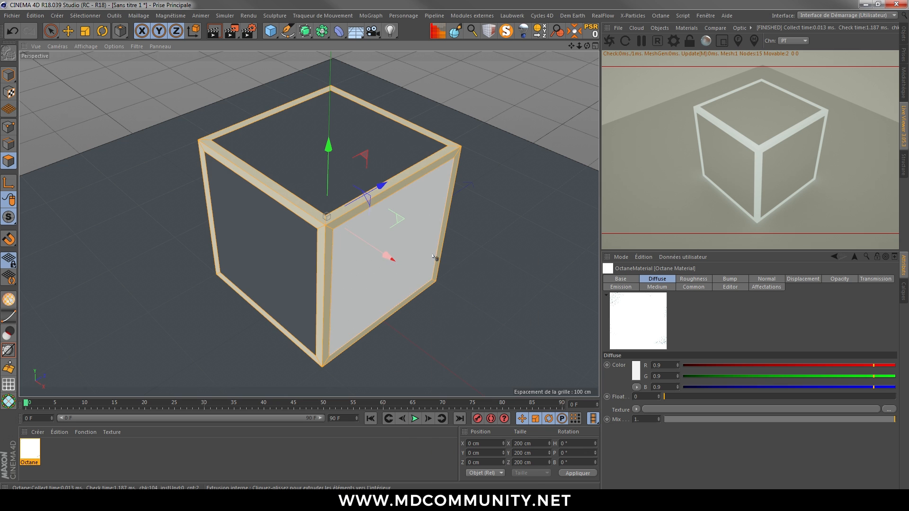
- Pause the live render and invert the polygon selection so that the cube's inset faces are selected
left_click(641, 42)
key("u")
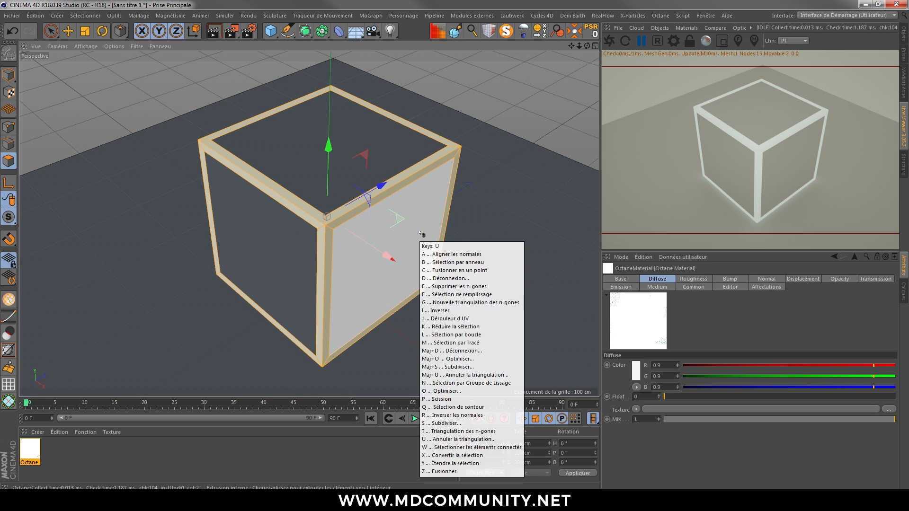
key("i")
left_click_drag(410, 288, 280, 284, "alt")
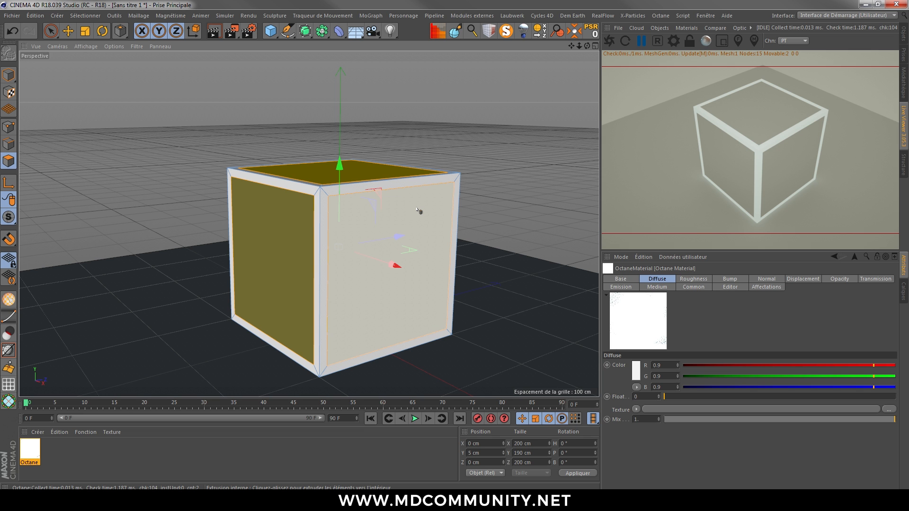
- Try extruding the cube's selected inset faces by 5 cm and undo the extrusion
key("d")
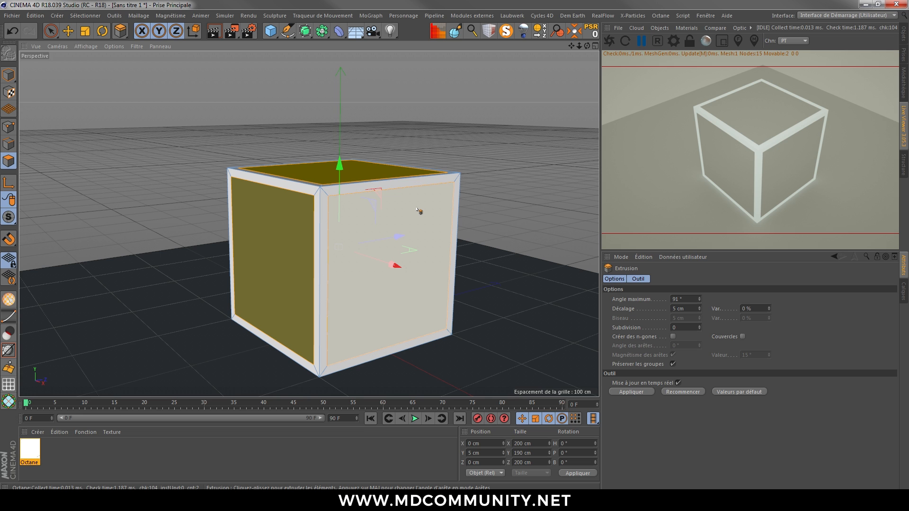
right_click(417, 210)
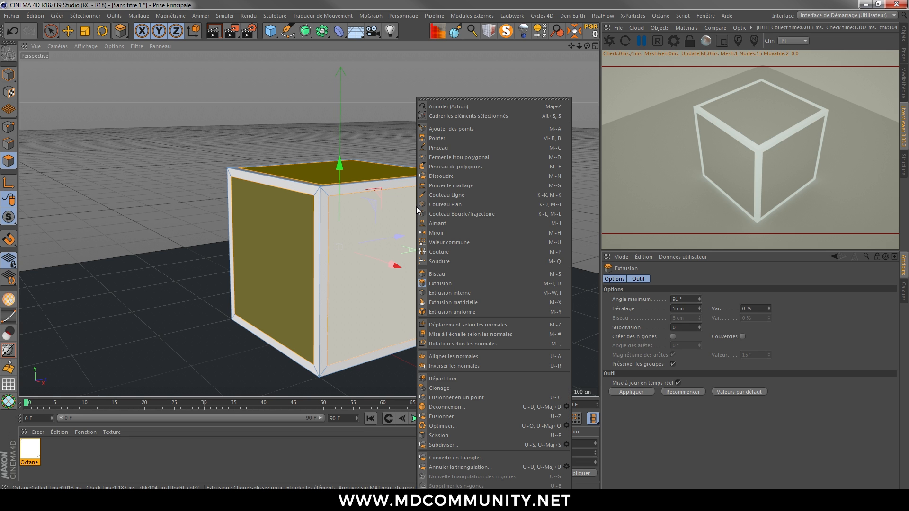
left_click(549, 283)
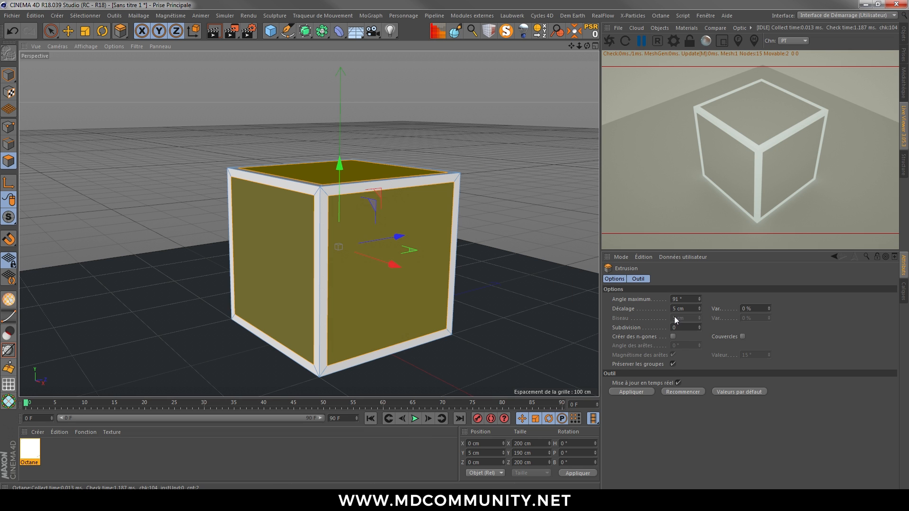
left_click(632, 392)
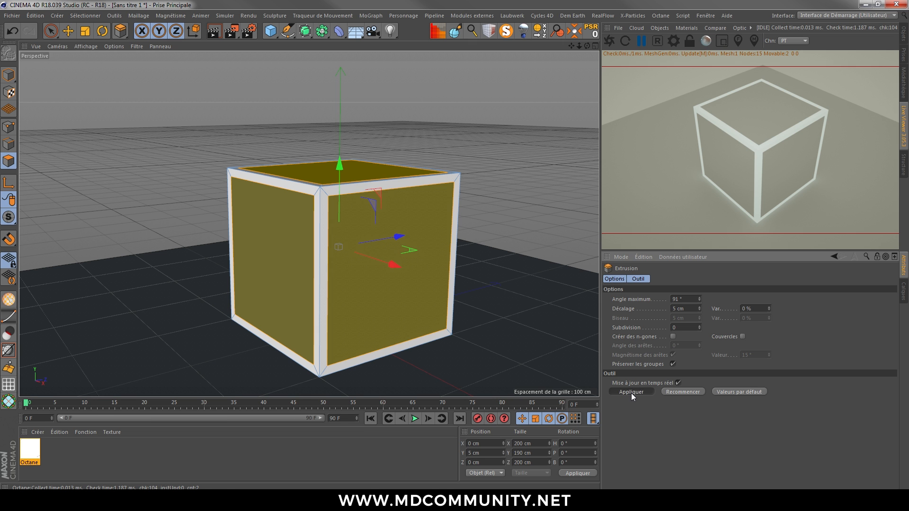
left_click_drag(316, 198, 352, 235, "alt")
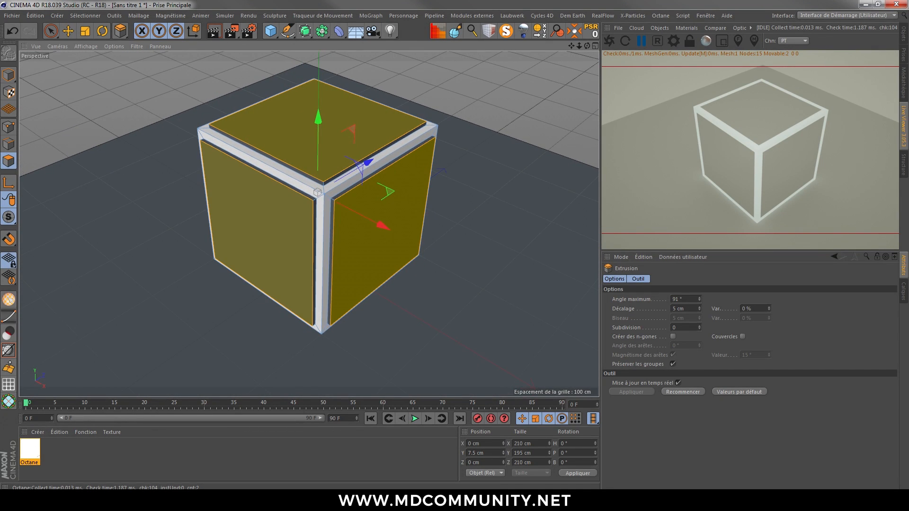
left_click(89, 500)
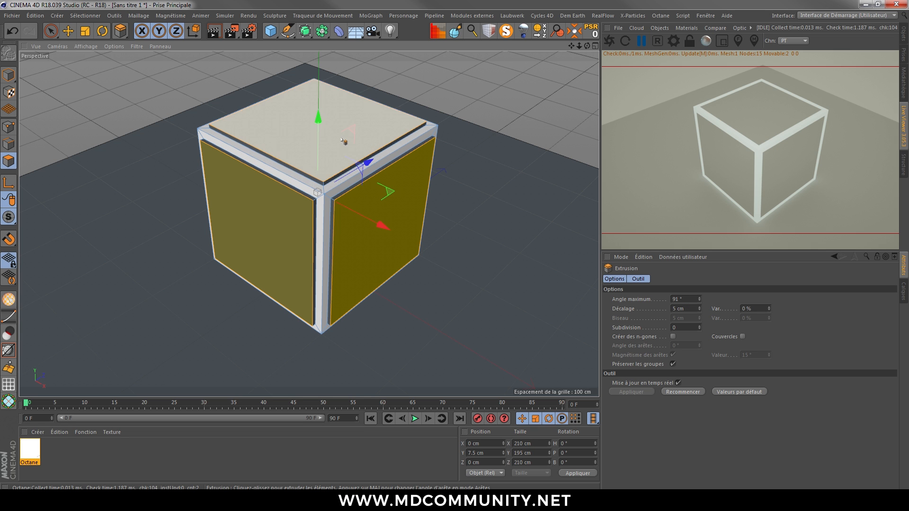
key("ctrl+z")
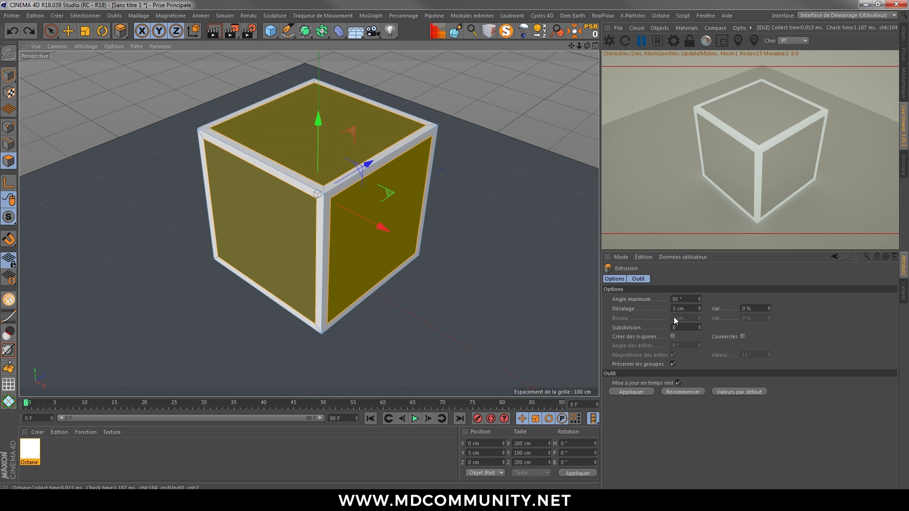
- Extrude the cube's selected inset faces outward with an offset (Décalage) of 10 cm
double_click(676, 308)
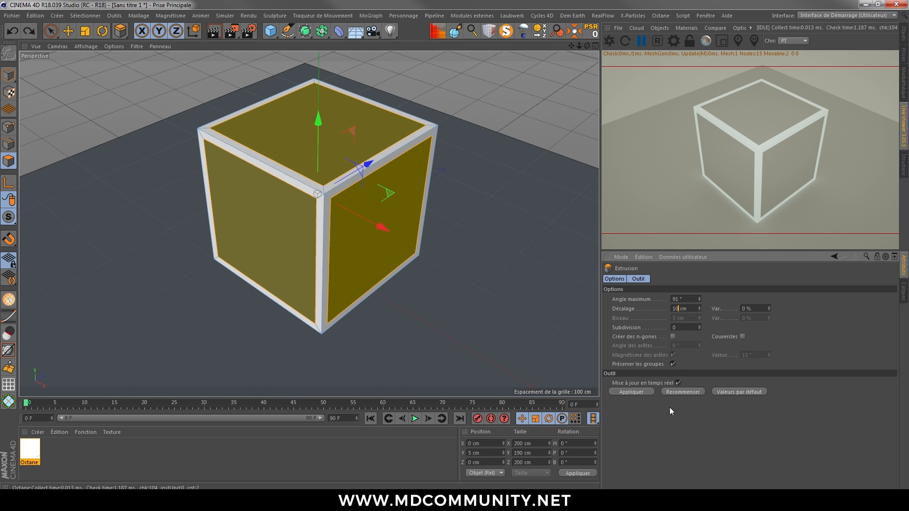
left_click(630, 391)
left_click_drag(394, 230, 395, 204, "alt")
left_click(400, 207, "ctrl")
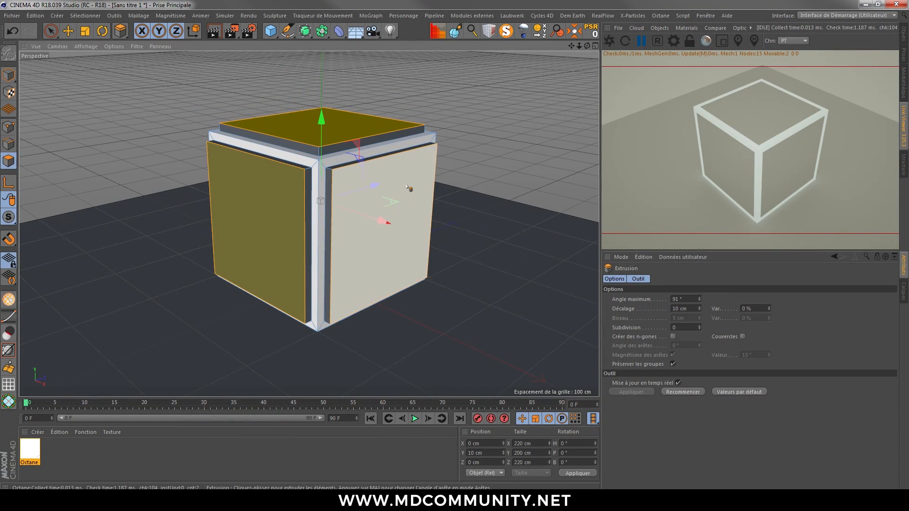
- Try a 10 cm Extrusion interne on the extruded faces, undo it, and inset them by 5 cm instead
right_click(407, 188)
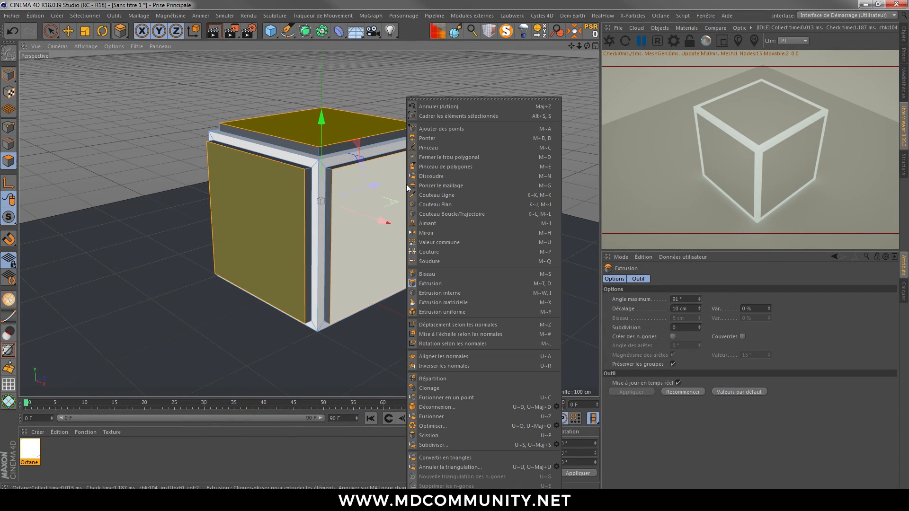
left_click(440, 294)
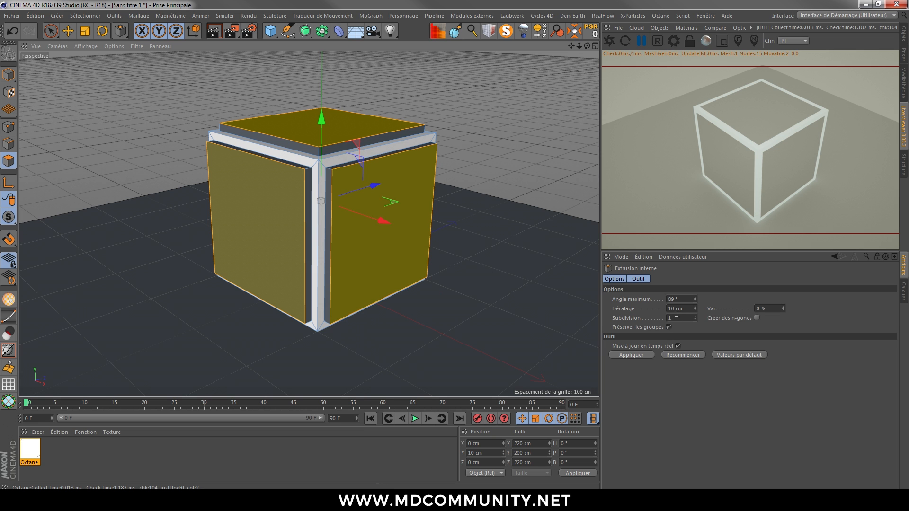
left_click(637, 355)
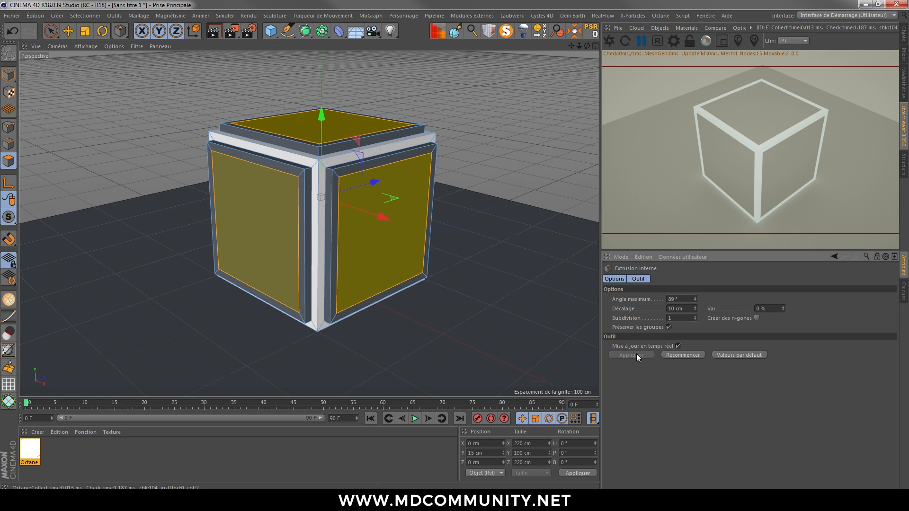
key("ctrl+z")
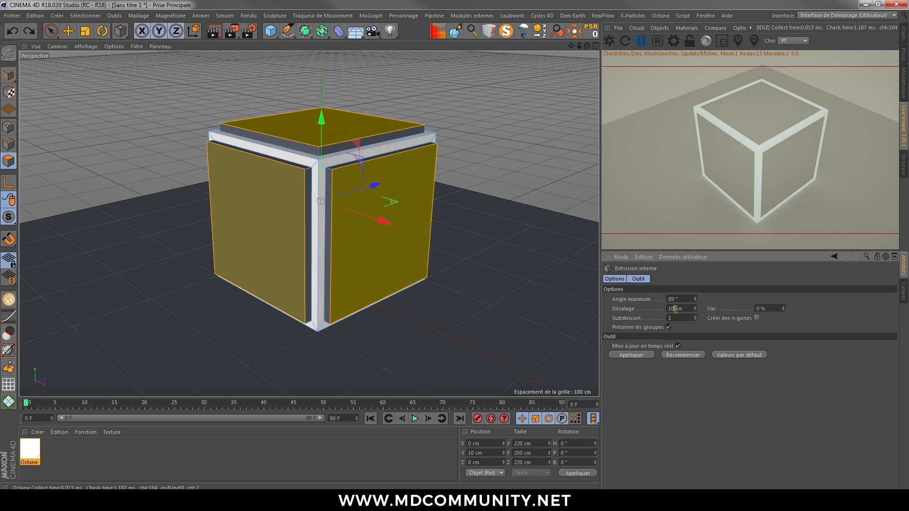
left_click(628, 355)
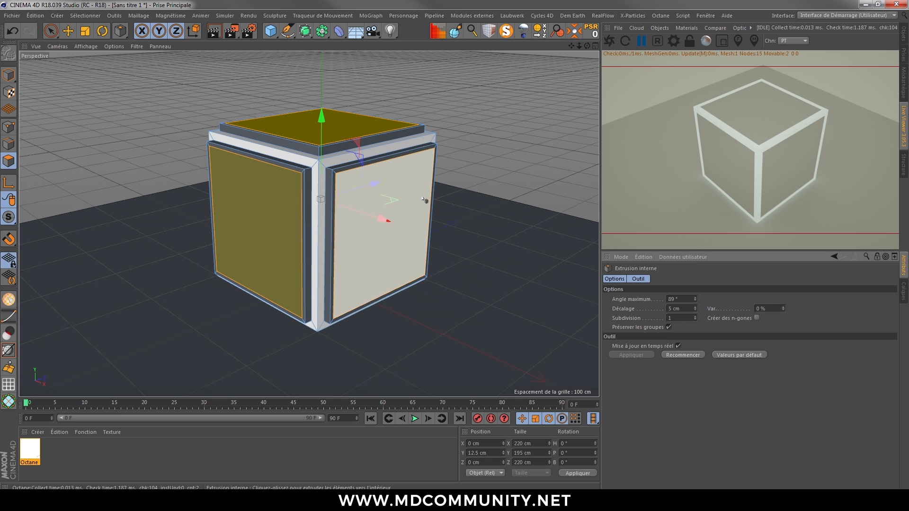
- Extrude the newly inset faces outward by another 5 cm
key("d")
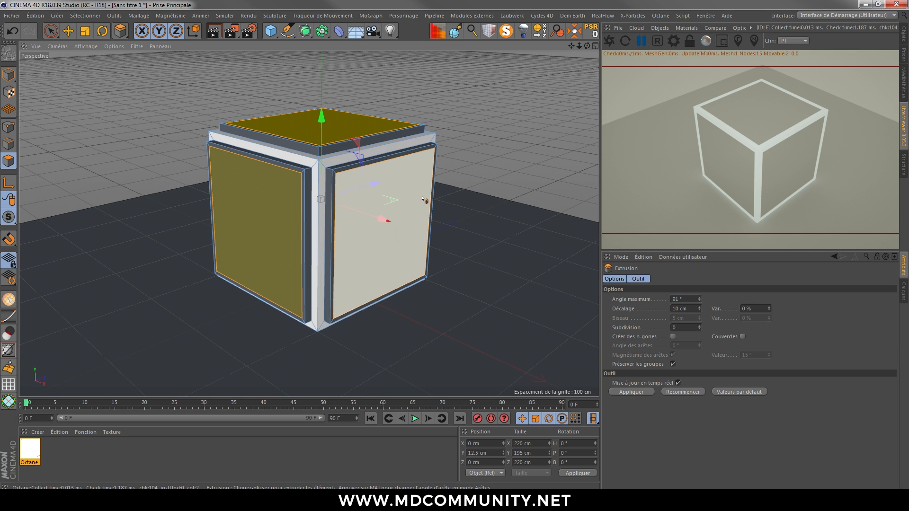
double_click(680, 308)
type("5")
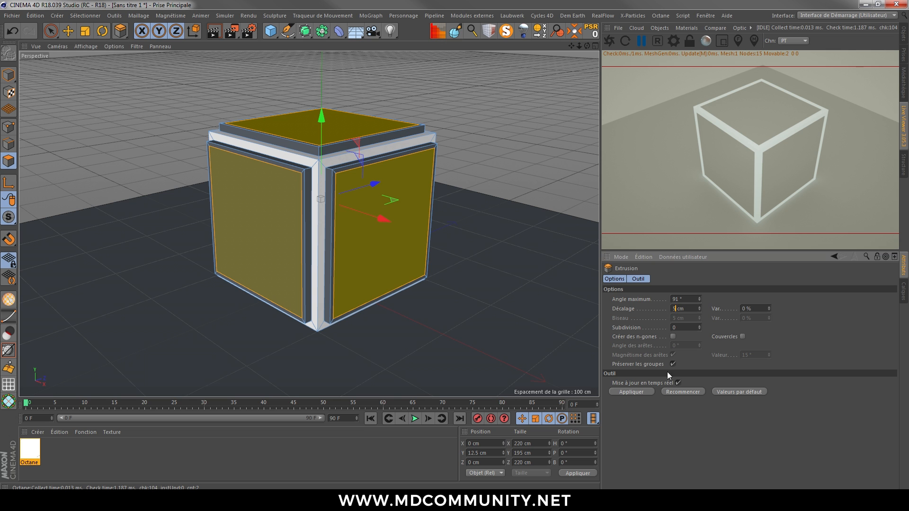
left_click(633, 389)
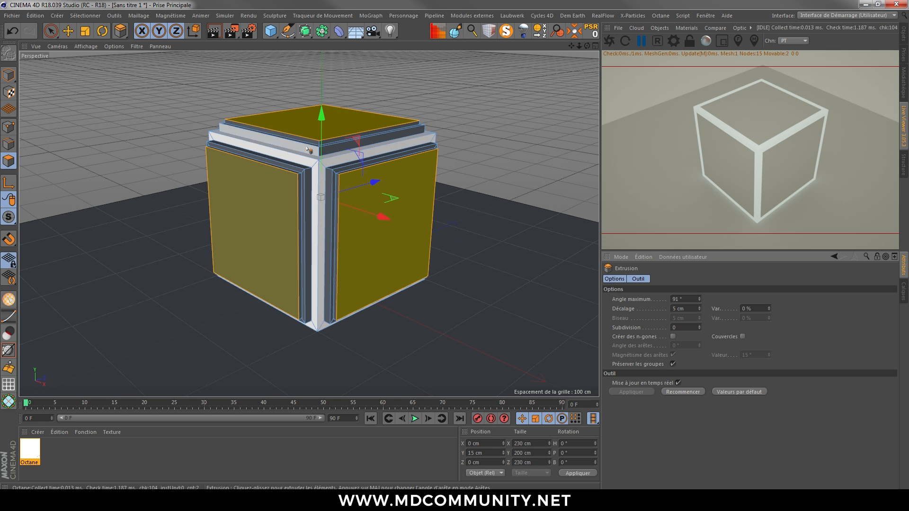
- Try a freehand Extrusion interne of about 50 cm on the cube's outermost faces and undo it
left_click_drag(322, 123, 329, 150, "alt")
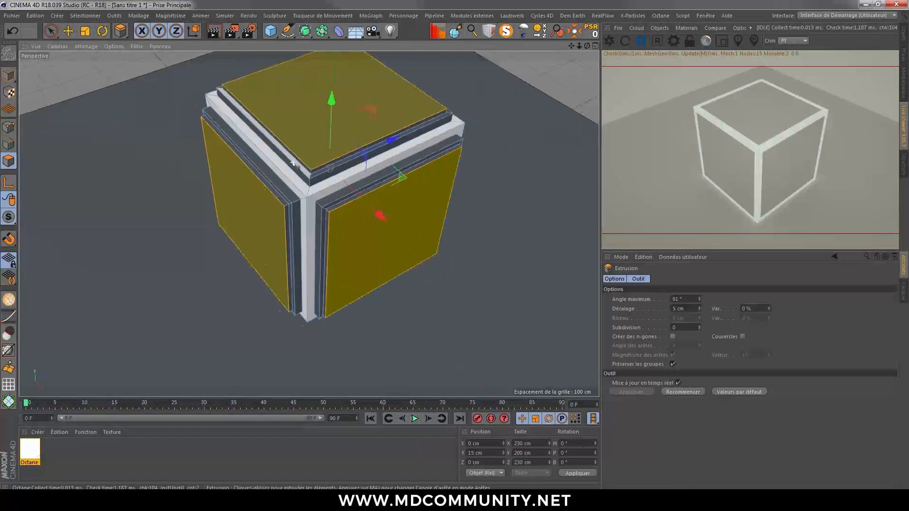
scroll(329, 157, "up", 6)
left_click_drag(326, 201, 395, 215, "alt")
scroll(350, 196, "down", 6)
right_click(413, 214)
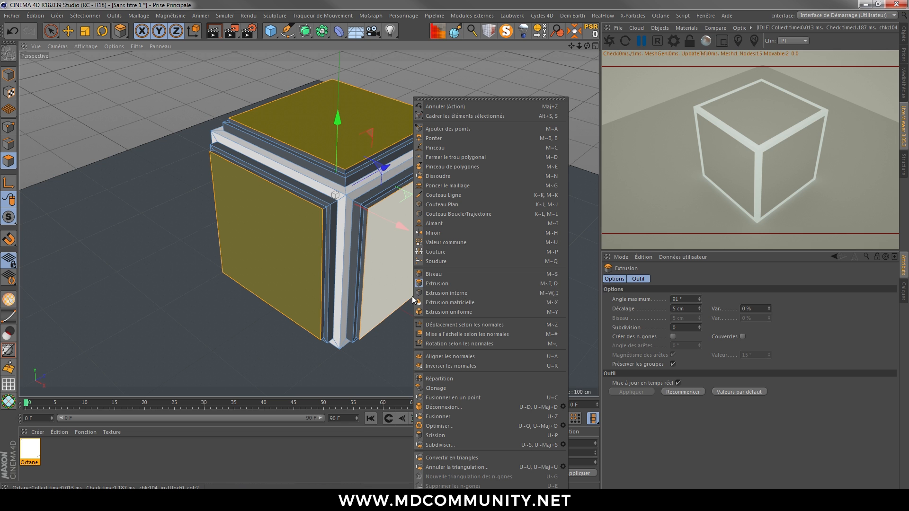
left_click(297, 232)
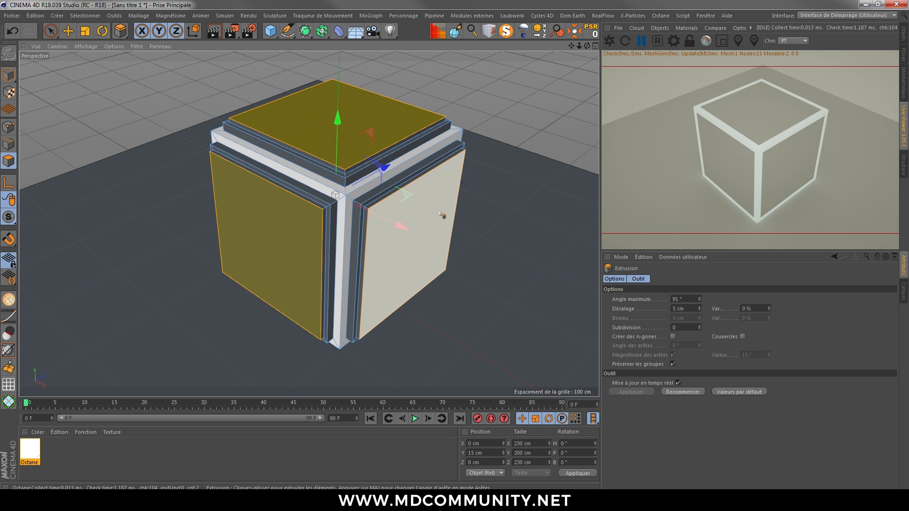
right_click(440, 215)
left_click(462, 287)
left_click_drag(455, 184, 520, 186)
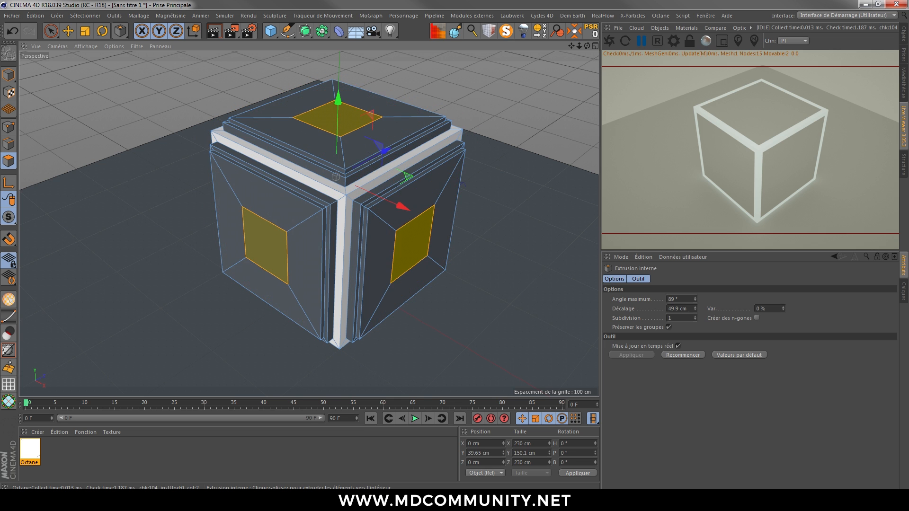
key("ctrl+z")
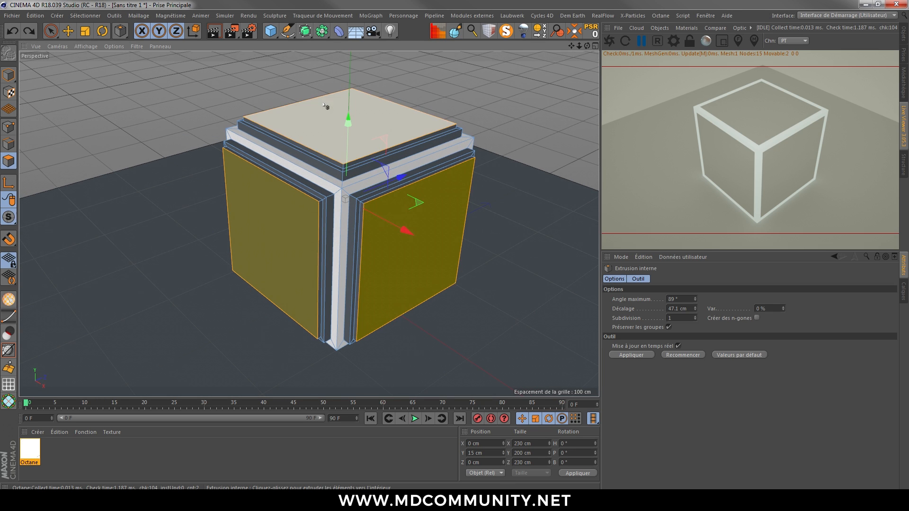
- Switch to edge mode, transferring the selection of the outermost faces to their border edges
left_click(9, 144)
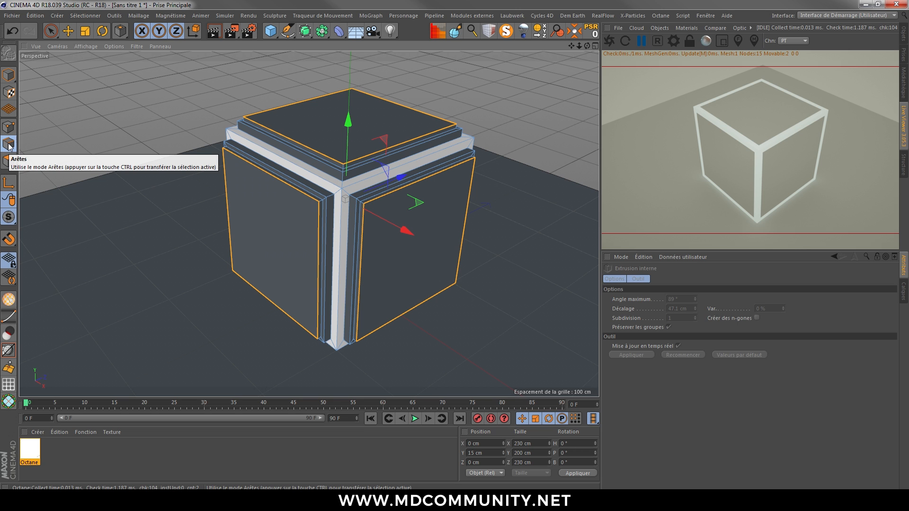
left_click(8, 161)
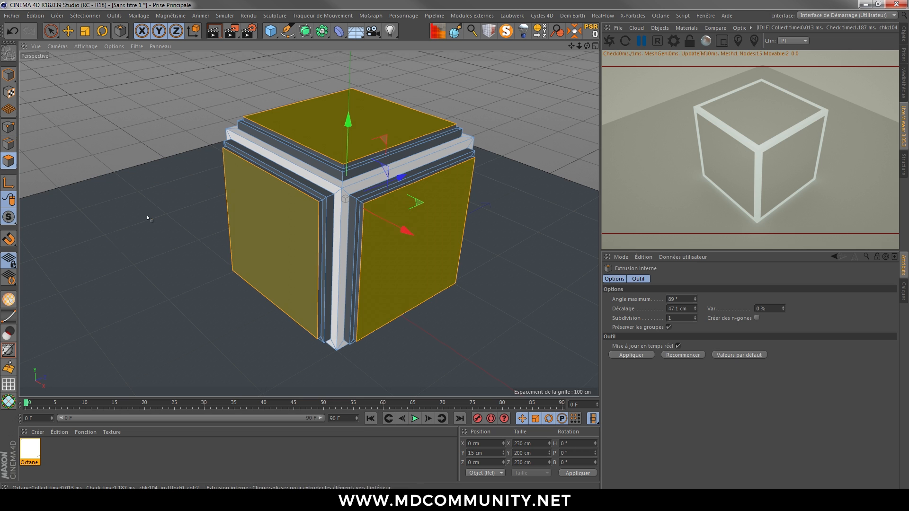
left_click(10, 144)
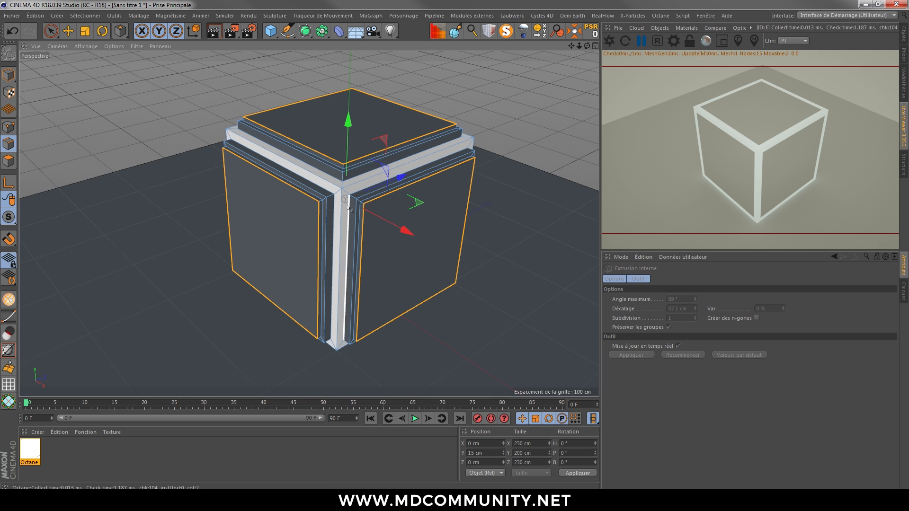
left_click(11, 162)
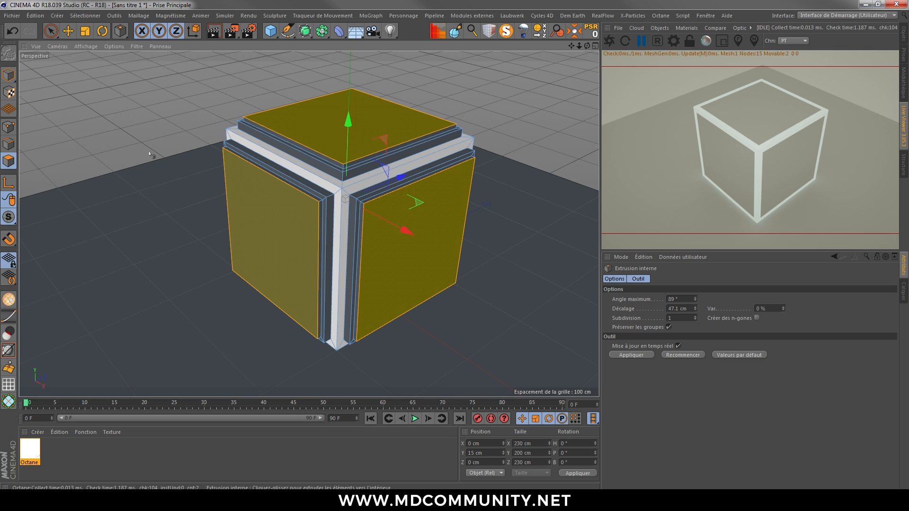
left_click(9, 145)
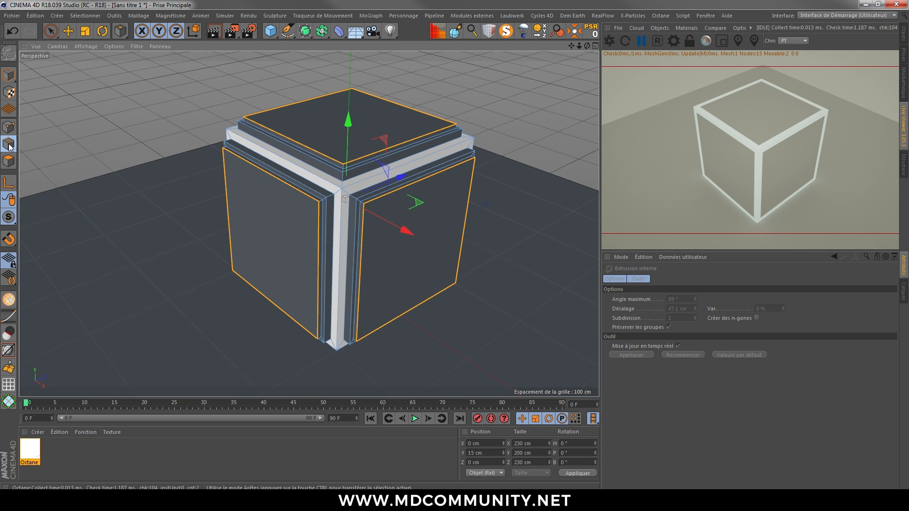
- Try beveling the selected border edges with the Biseau tool in Chanfrein mode at 10 cm, and undo the bevel
scroll(366, 215, "up", 2)
scroll(366, 214, "up", 2)
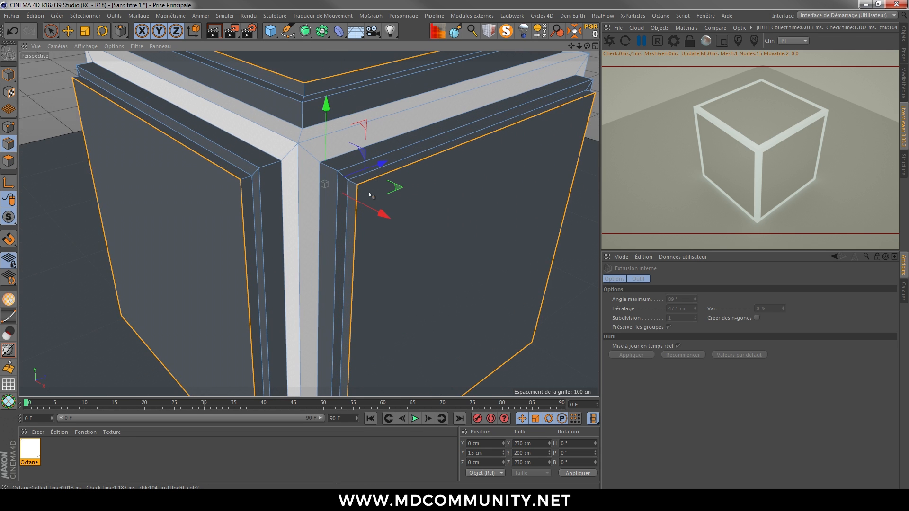
right_click(371, 190)
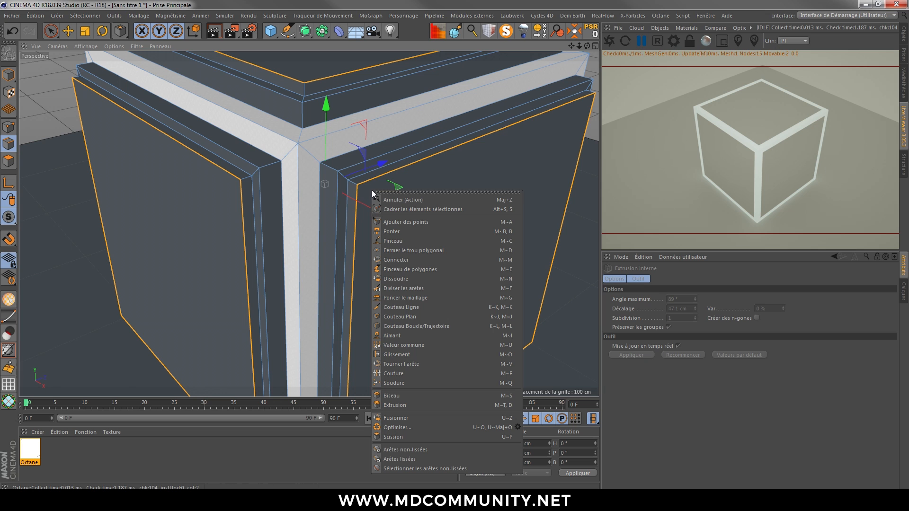
left_click(392, 396)
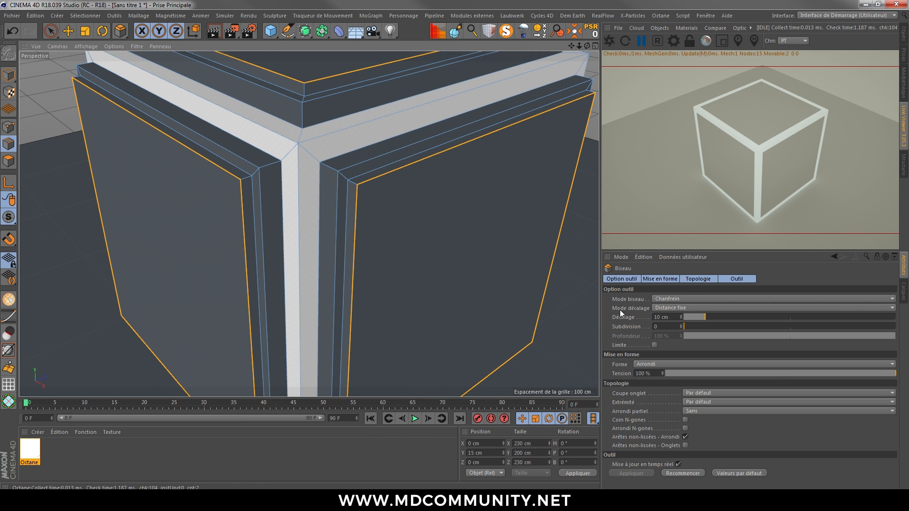
left_click(664, 299)
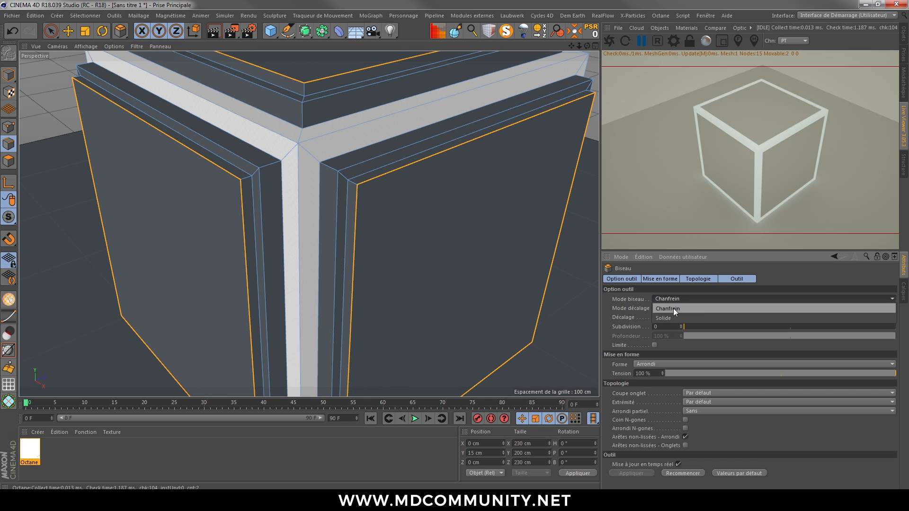
left_click(673, 308)
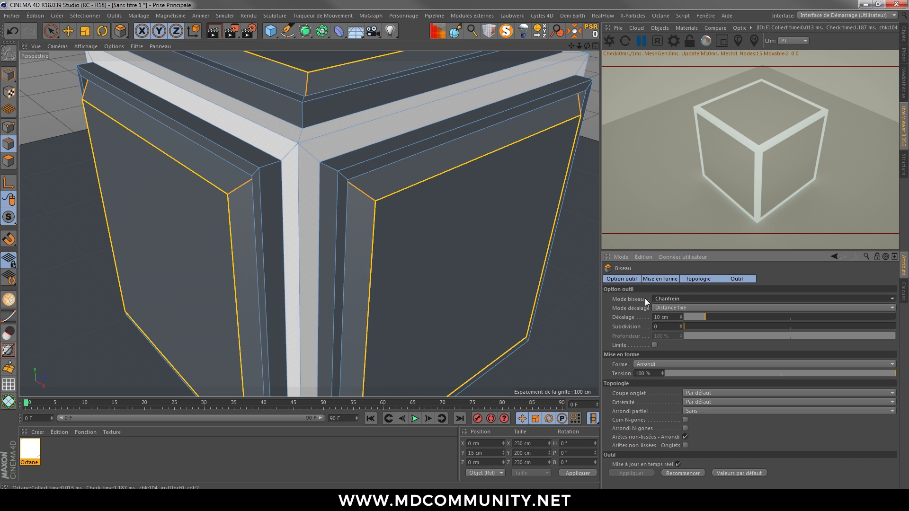
key("ctrl+z")
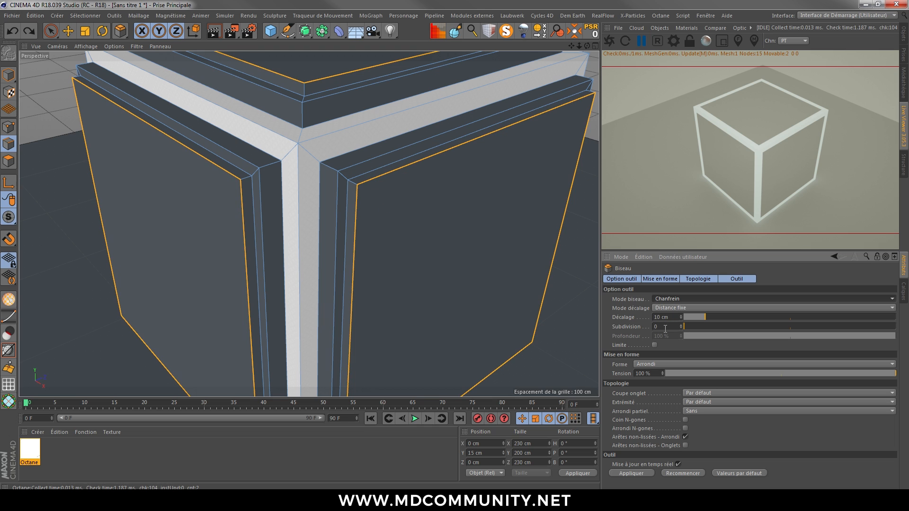
- Bevel the outermost faces' selected border edges in Chanfrein mode with a subdivision of 1 and an offset of 1 cm
left_click(665, 326)
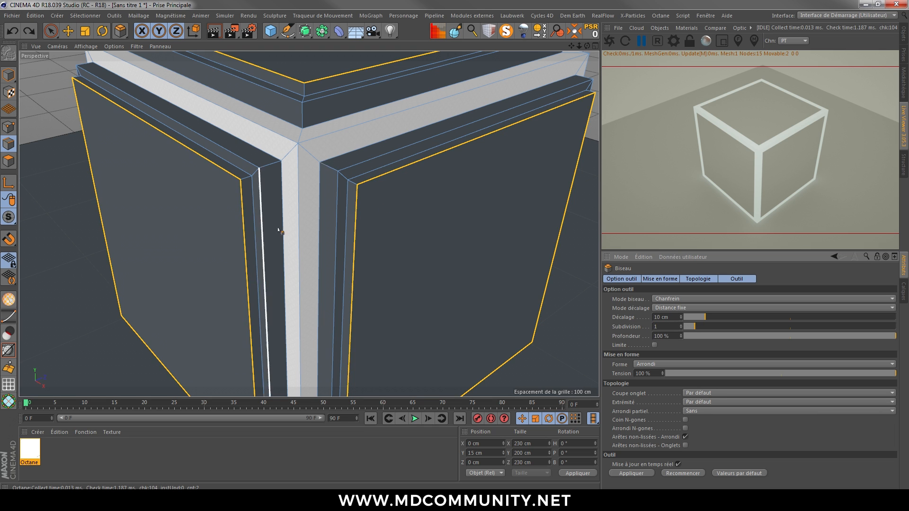
scroll(364, 178, "up", 3)
scroll(363, 177, "up", 2)
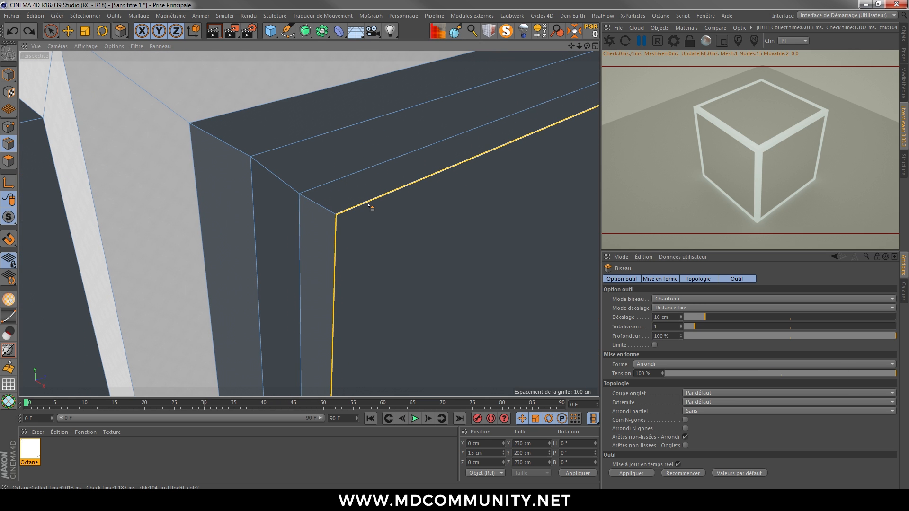
left_click_drag(368, 205, 363, 201)
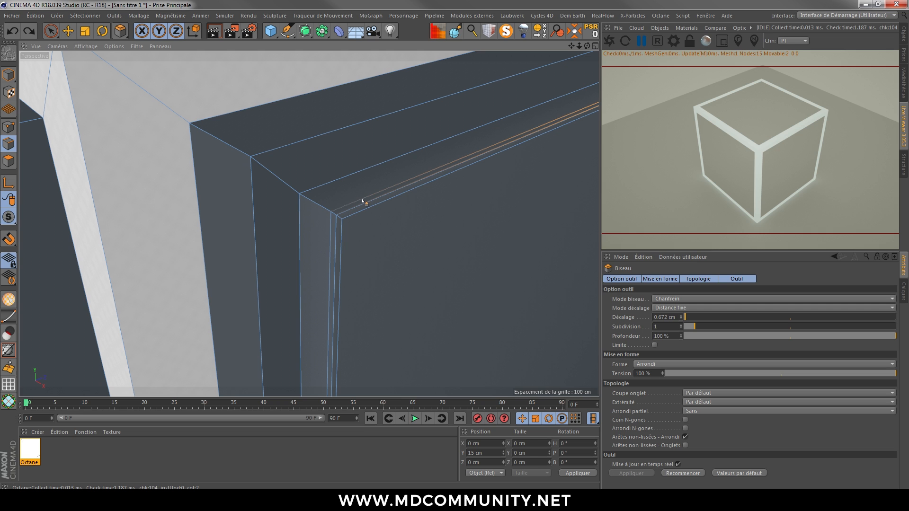
double_click(665, 317)
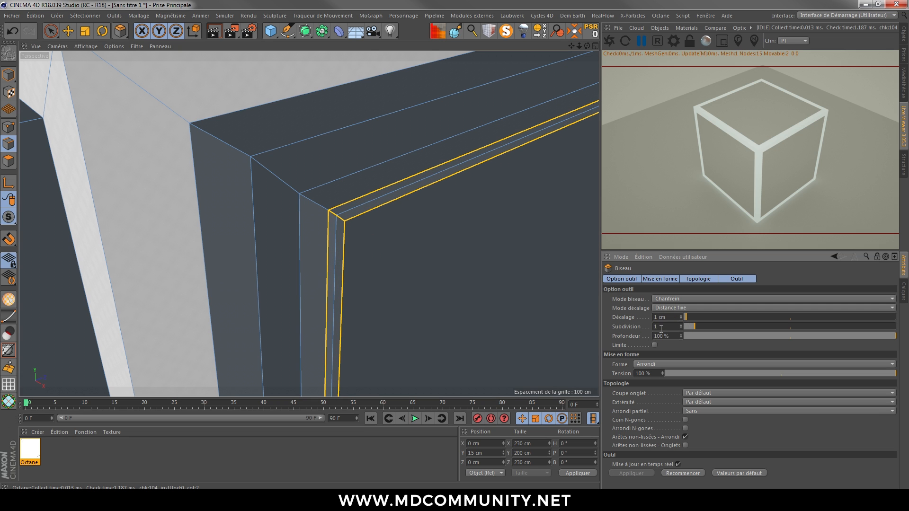
- Try 2 subdivisions on the new edge bevel and settle on 3 to round it more smoothly
type("2")
key("Return")
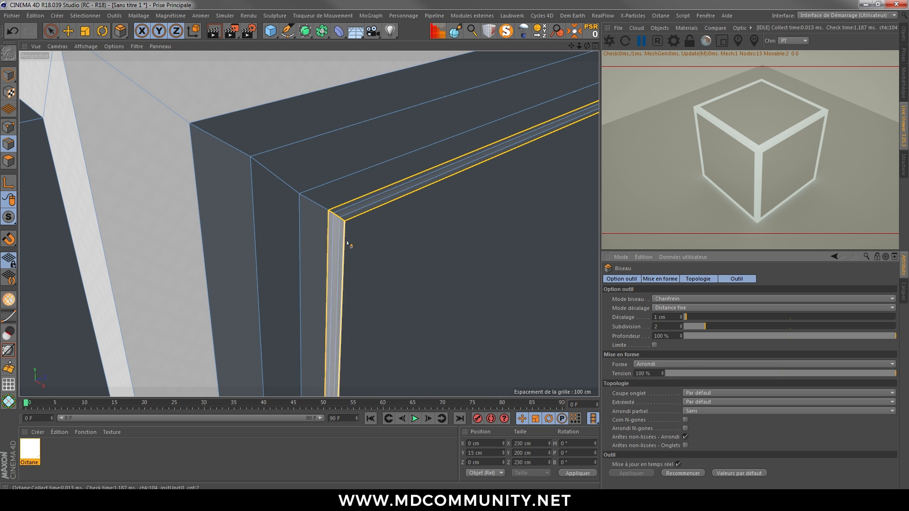
type("3")
key("Return")
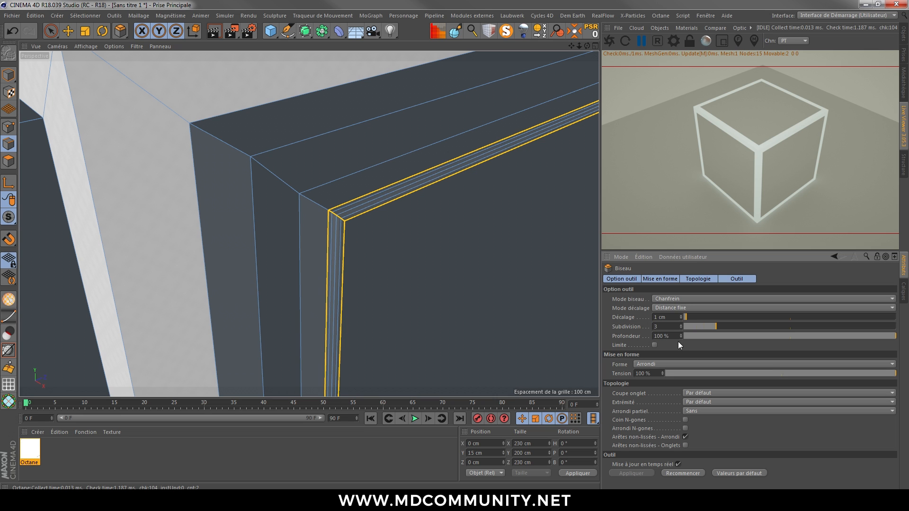
- Examine the rounded bevels up close at the stepped face corners and across the whole cube
scroll(333, 215, "up", 3)
left_click_drag(348, 212, 377, 208, "alt")
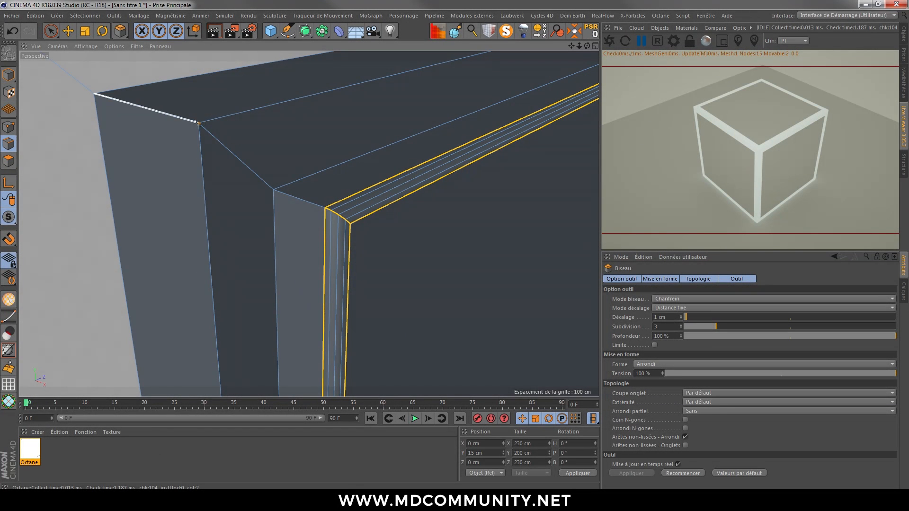
left_click_drag(208, 142, 312, 166, "alt")
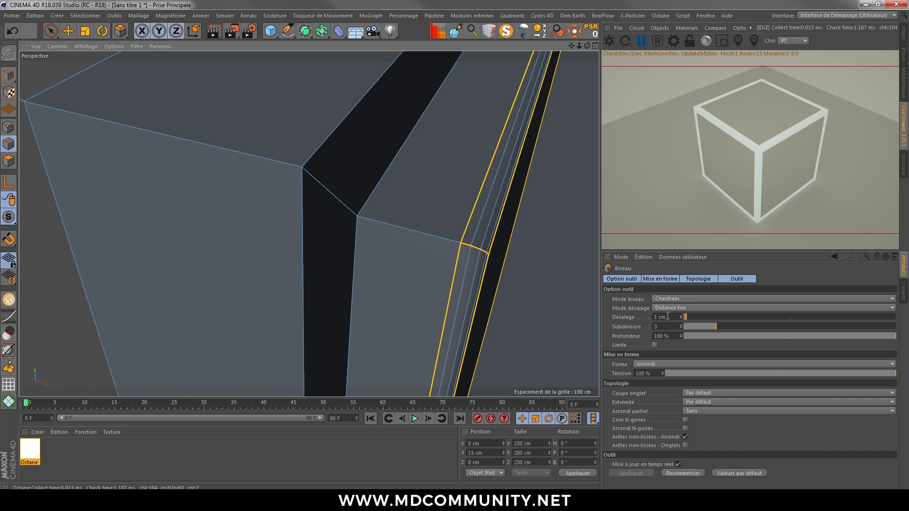
scroll(365, 217, "down", 2)
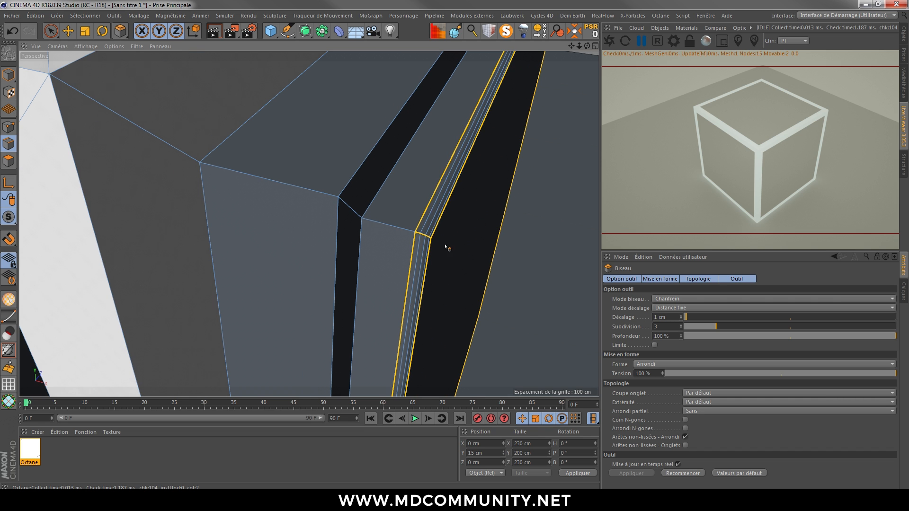
scroll(426, 240, "down", 5)
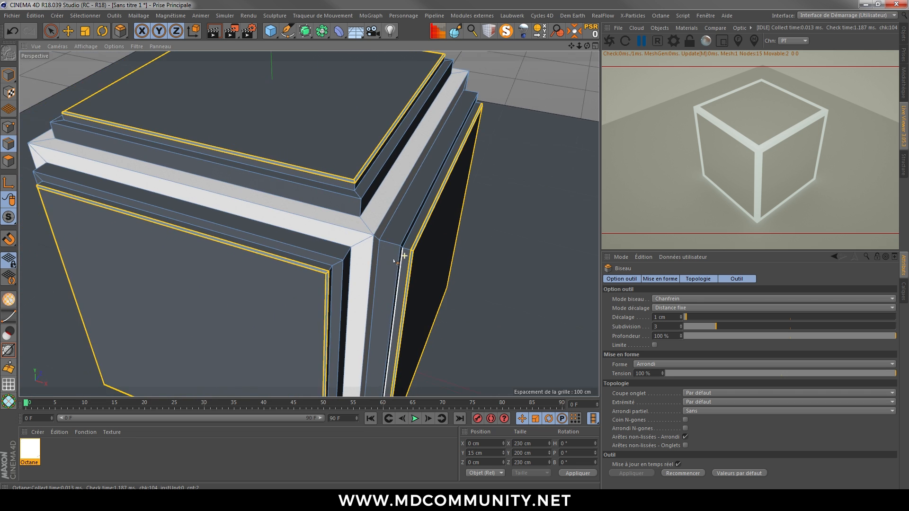
left_click_drag(362, 198, 330, 213, "alt")
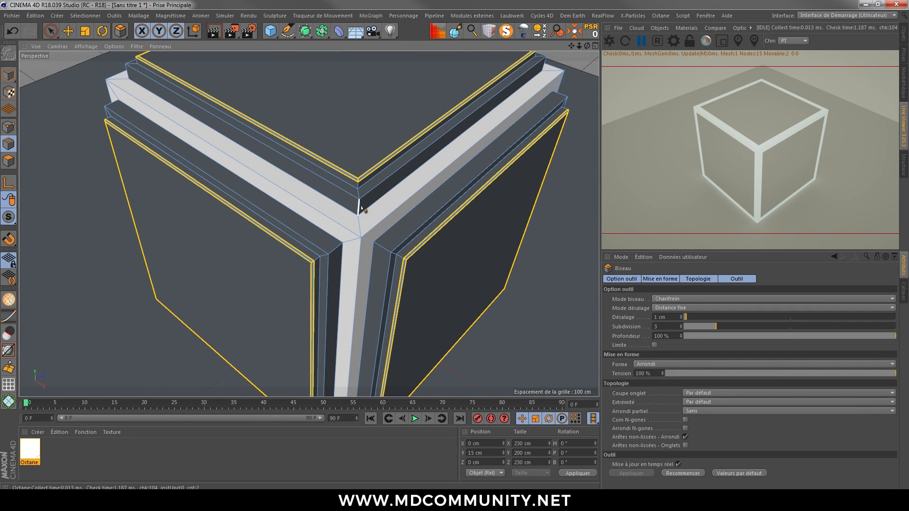
scroll(381, 242, "down", 3)
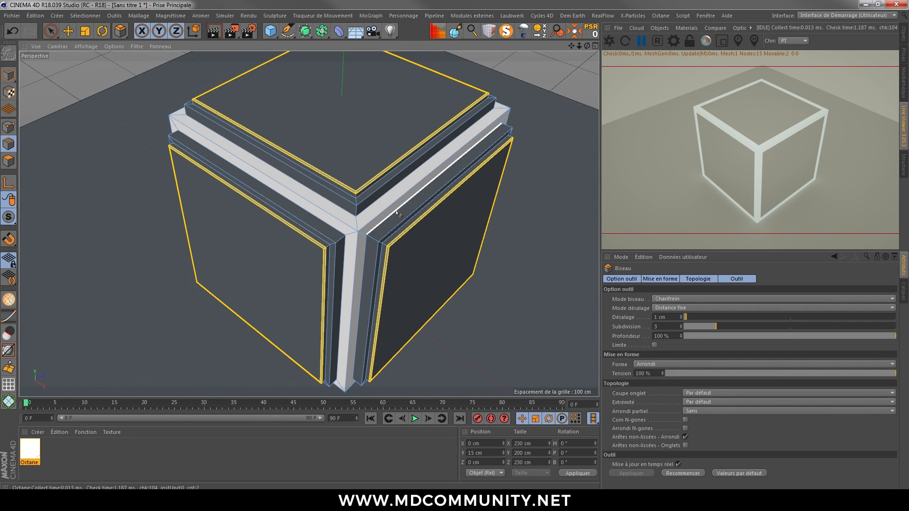
left_click_drag(381, 242, 384, 273, "alt")
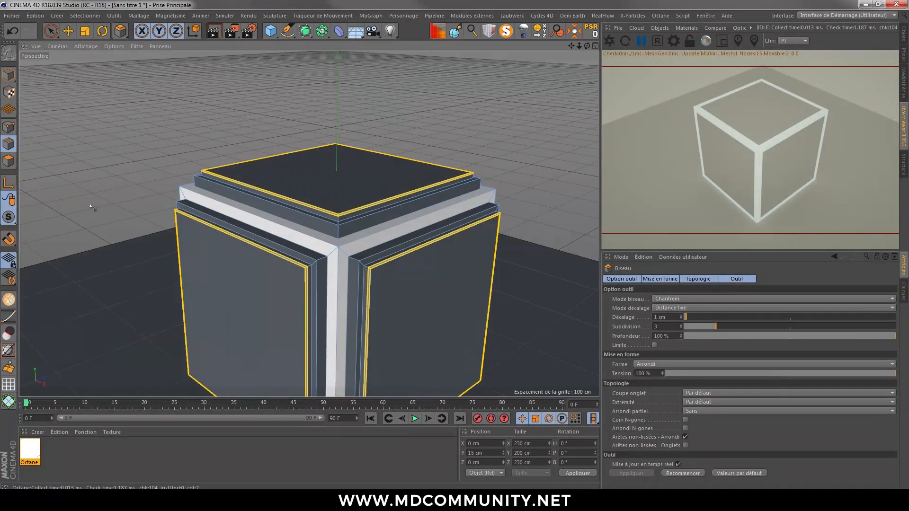
- Switch to polygon mode and check the maze pattern on the Knowledge Cube reference image in the browser
left_click(12, 164)
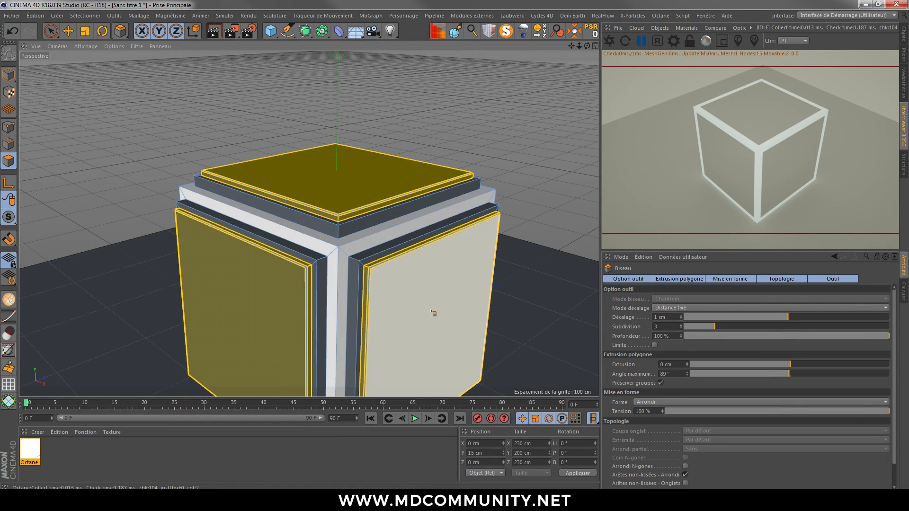
left_click_drag(432, 311, 431, 254, "alt")
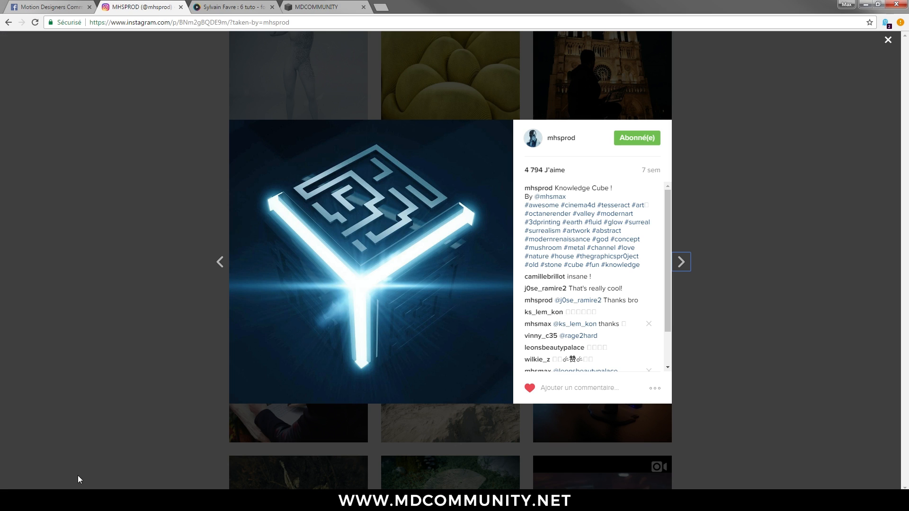
mouse_move(293, 261)
left_click(318, 501)
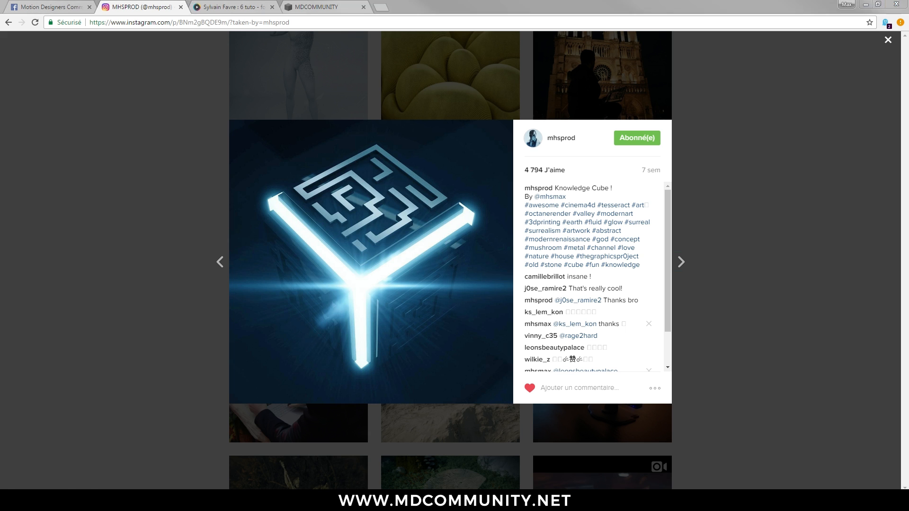